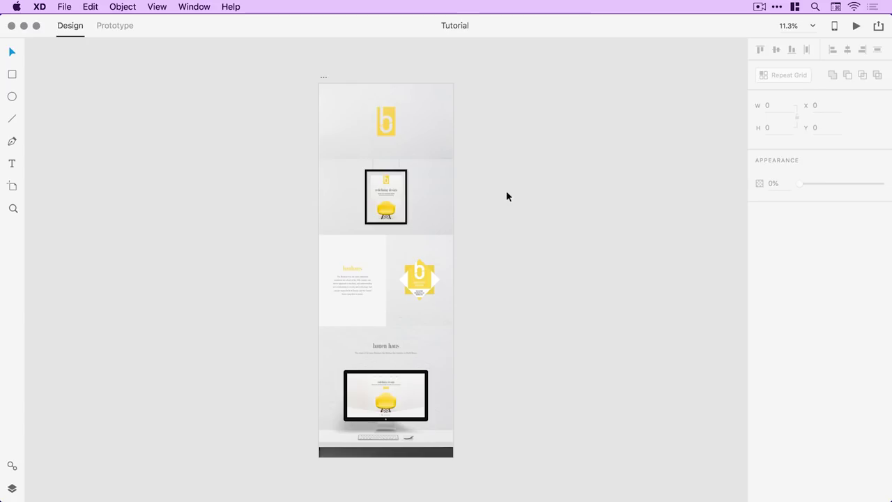
Zoom and pan through the artboard to inspect the logo, poster and monitor mockup, then fit it to view
key(z)
click(364, 104)
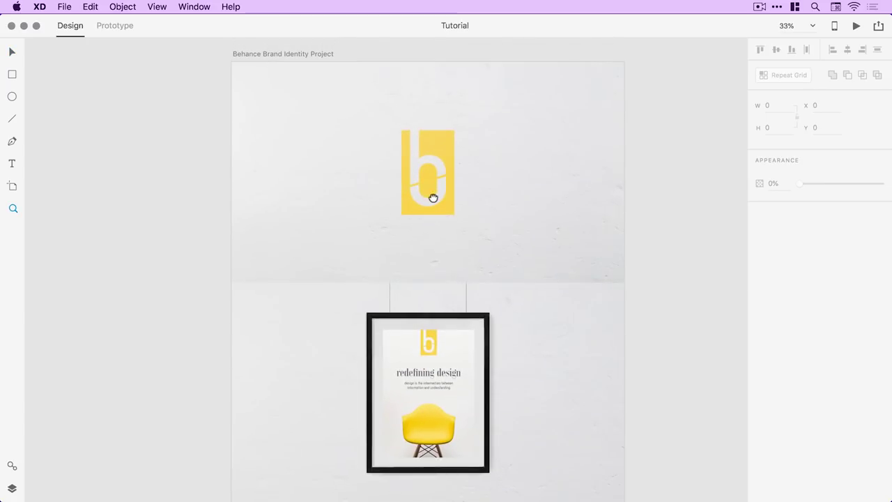
key(v)
drag(468, 360, 468, 216)
drag(493, 364, 488, 193)
drag(508, 412, 507, 70)
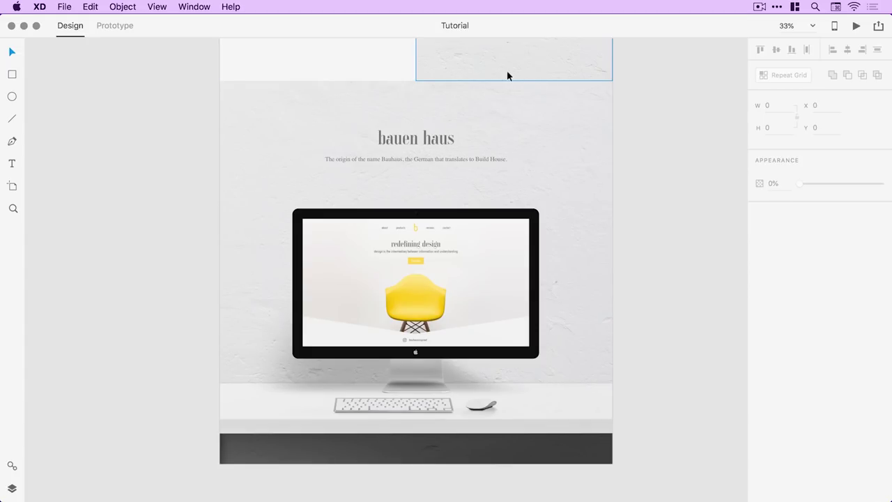
key(super+0)
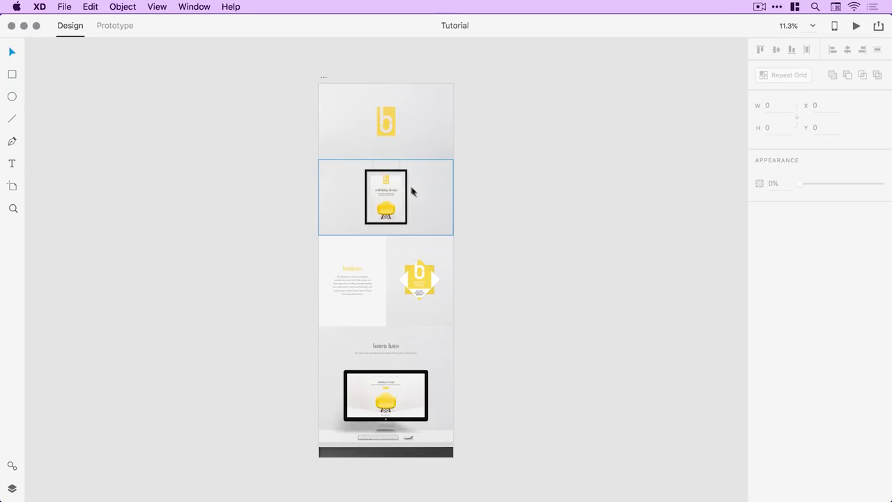
drag(518, 95, 263, 477)
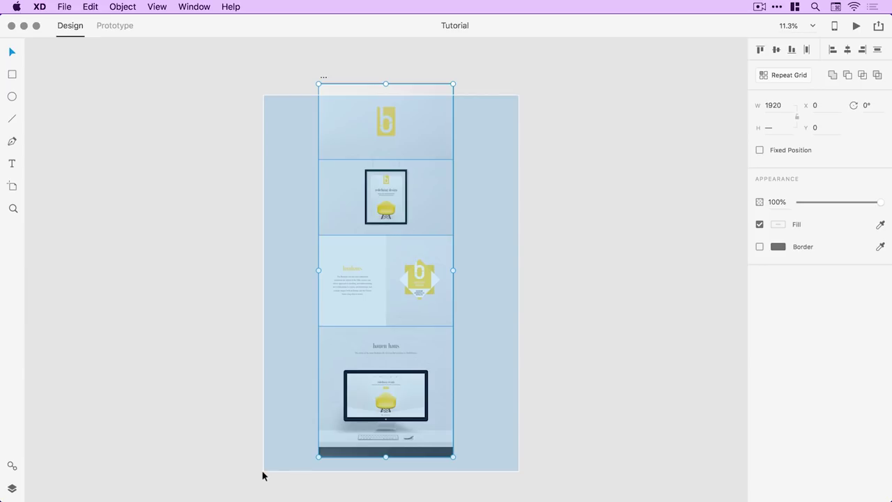
click(263, 476)
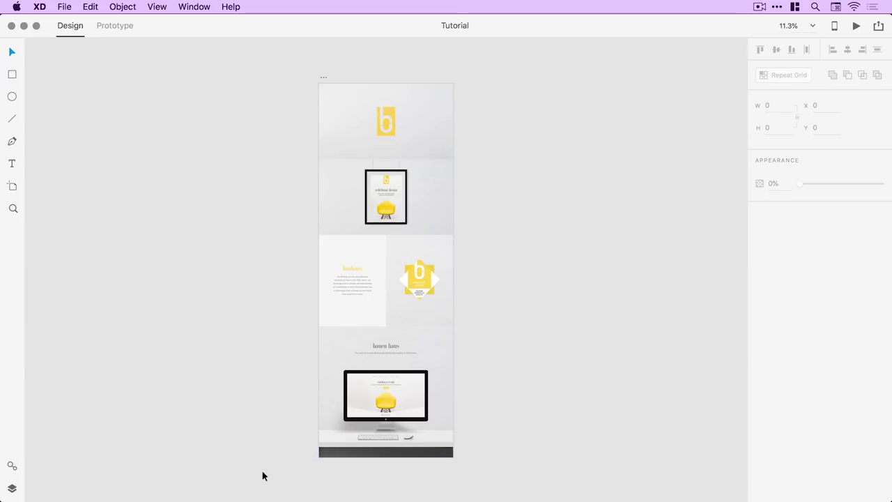
In the Layers panel, select the Logo through Website groups and open the File menu
click(12, 487)
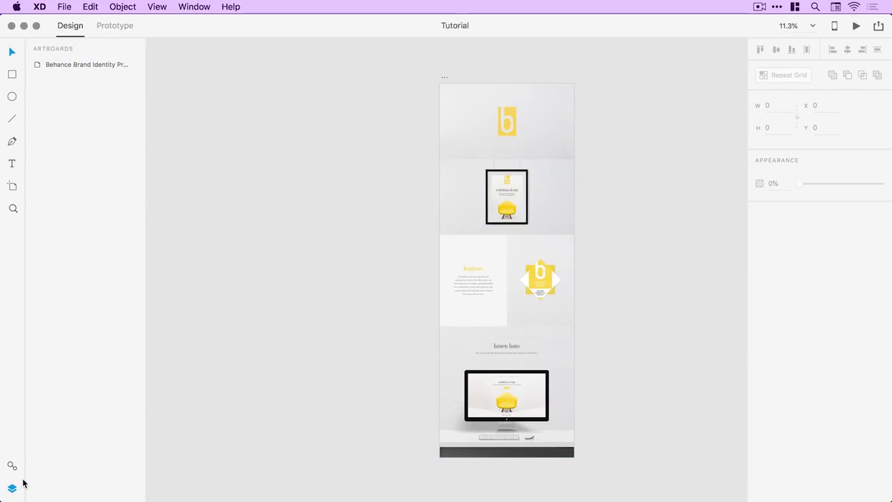
click(43, 67)
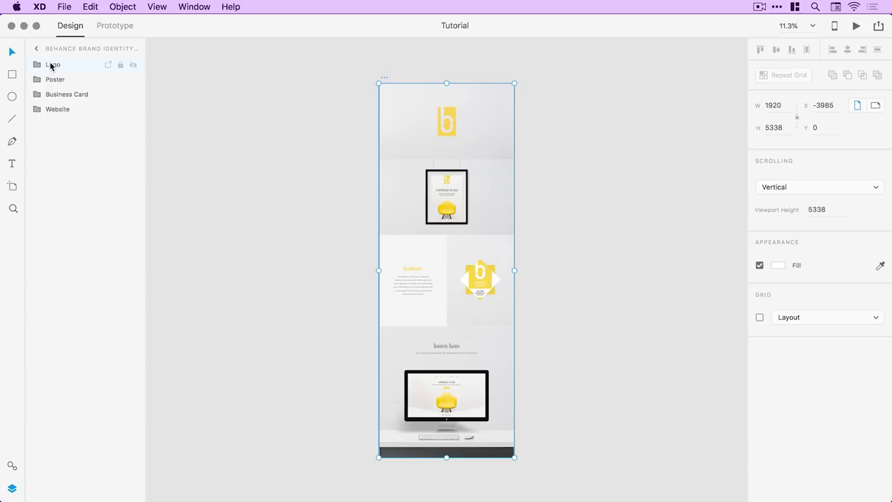
click(51, 66)
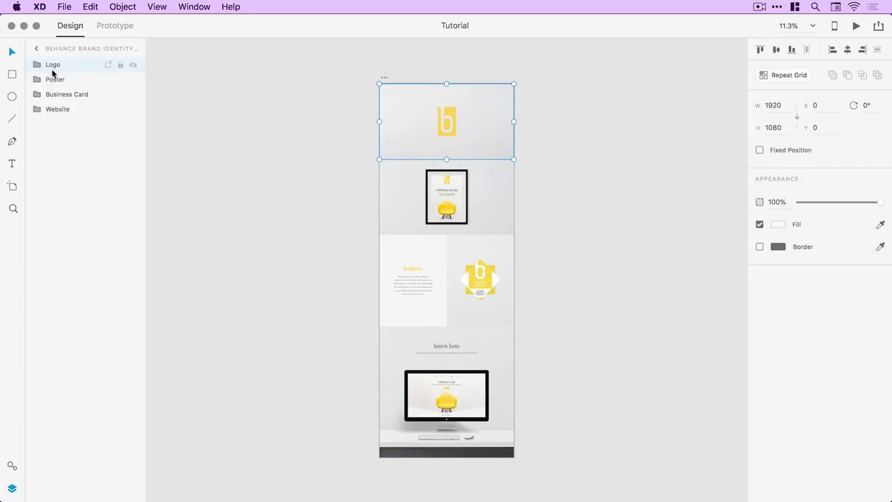
shift+click(52, 110)
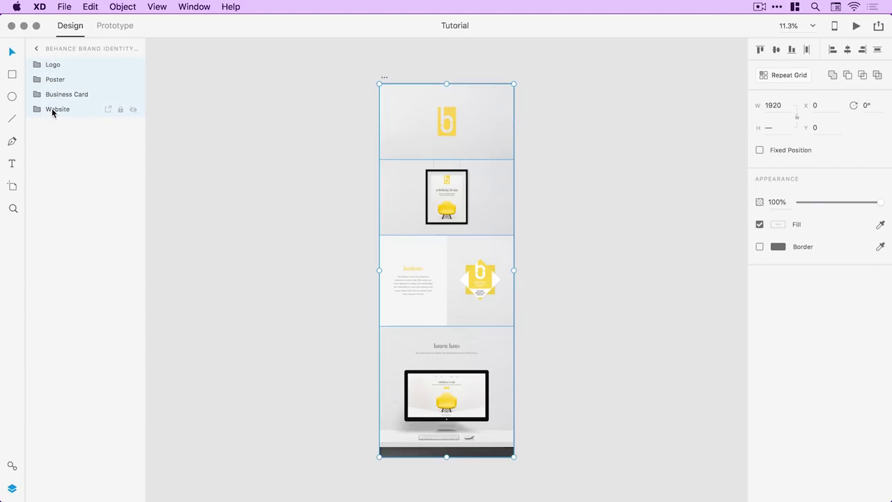
click(70, 7)
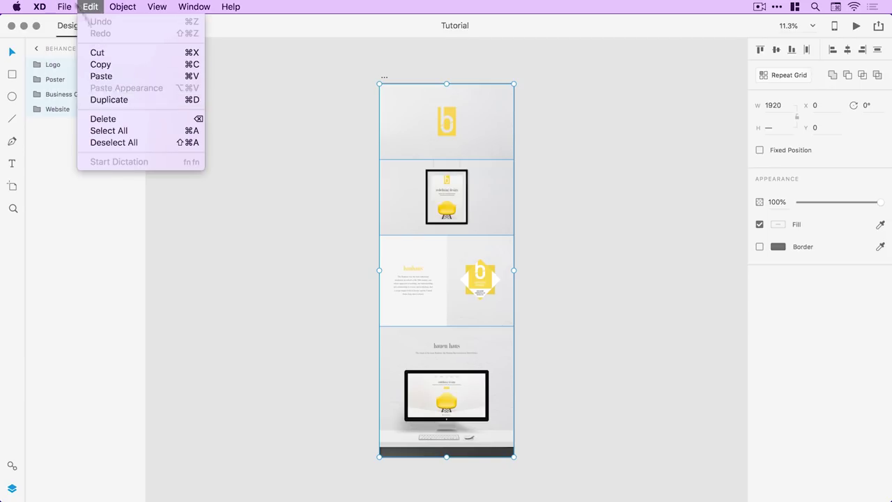
Choose Export > Selected, keep PNG as the format, then cancel the export dialog
mouse_move(156, 143)
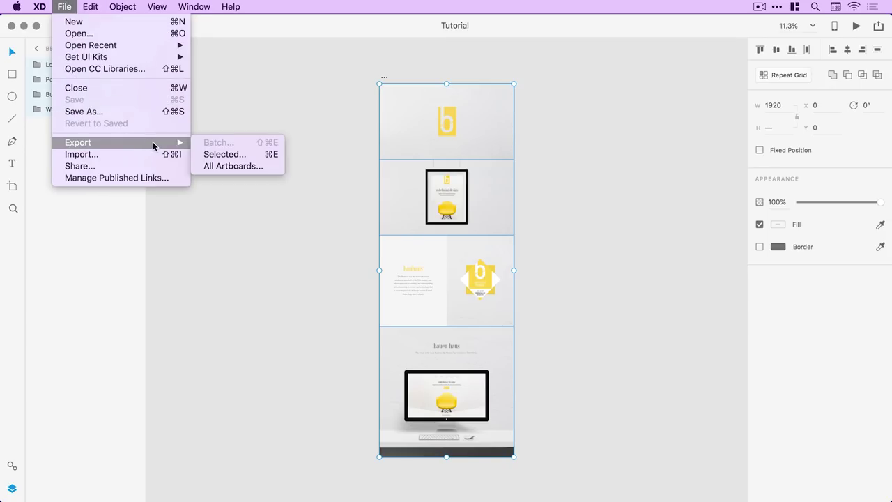
click(246, 154)
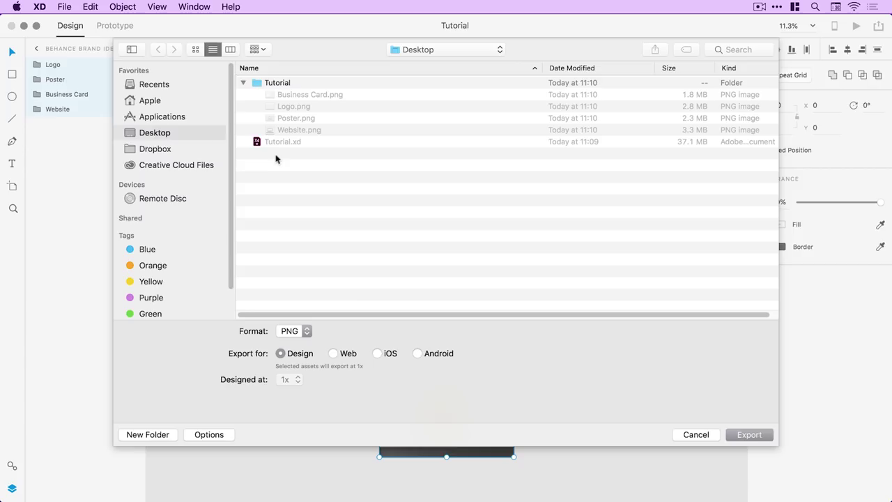
click(295, 332)
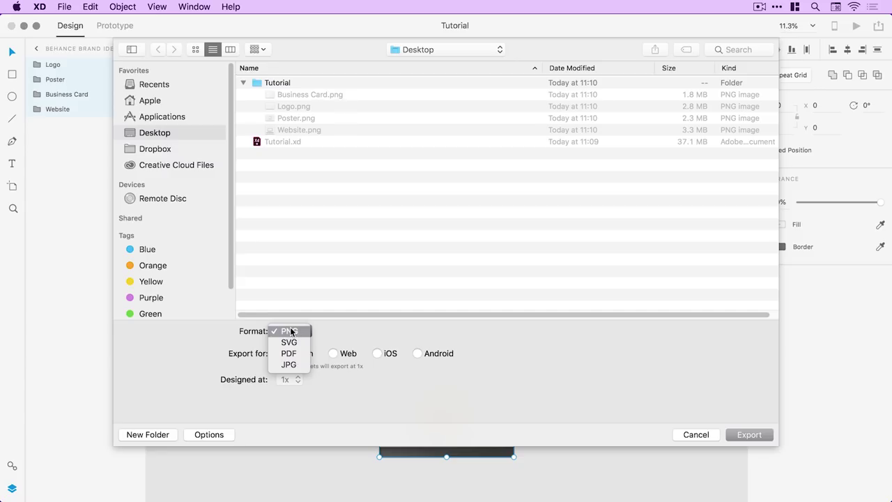
click(290, 332)
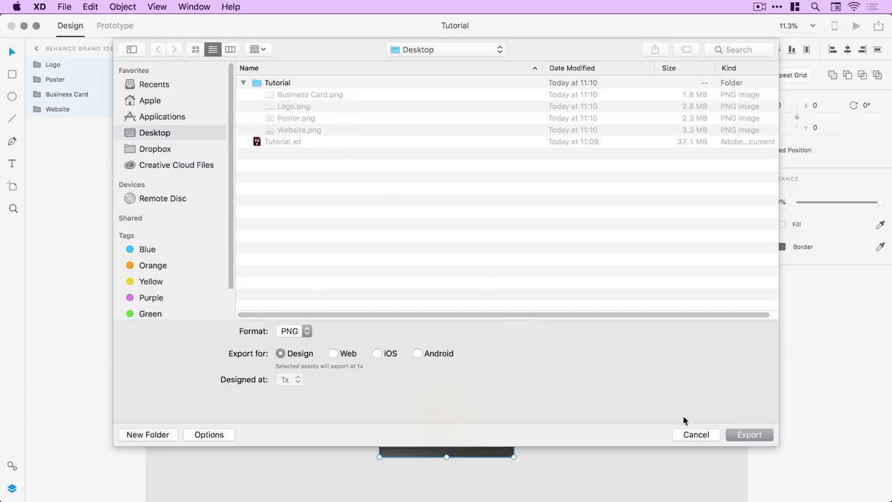
click(701, 432)
In Finder, Quick Look Business Card.png, Logo.png and Poster.png, then return to Chrome
key(super+Tab)
key(super+Tab)
key(super+Tab)
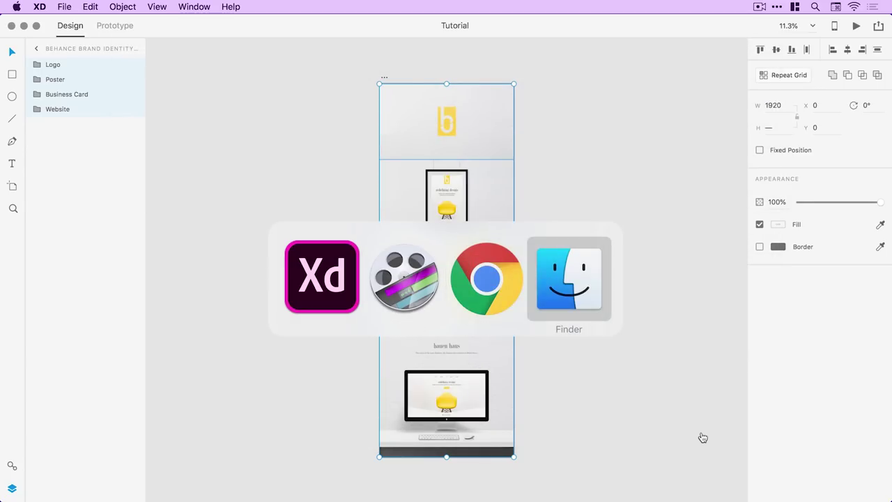
click(330, 182)
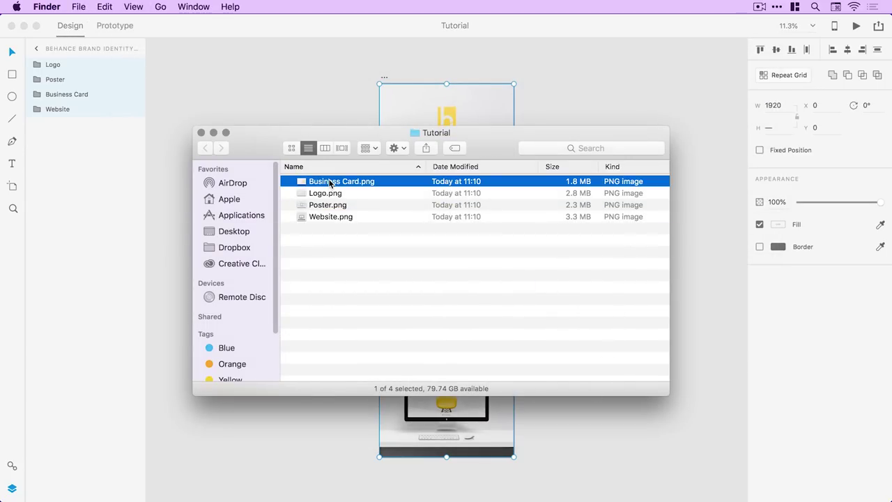
key(space)
key(Down)
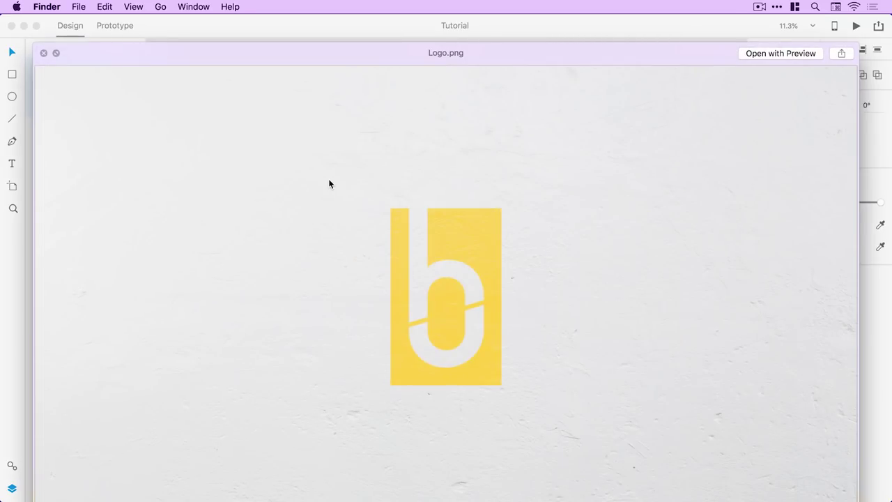
key(Down)
key(Down)
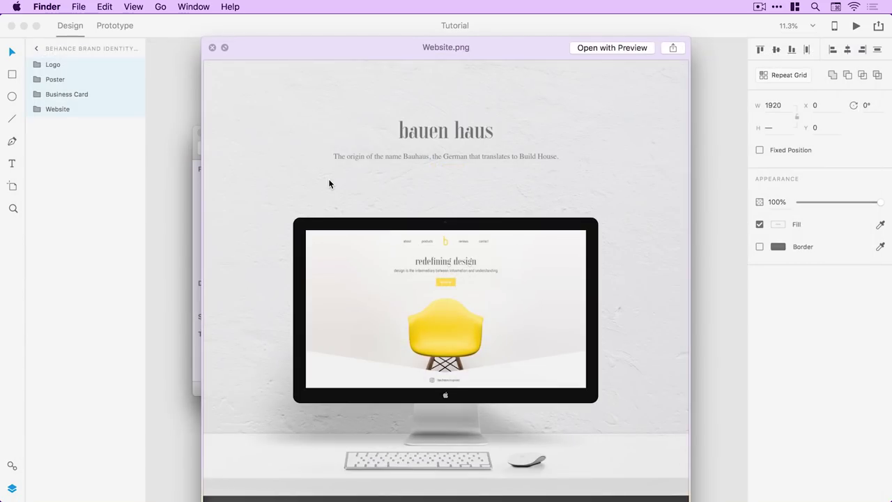
key(space)
key(super+Tab)
key(super+Tab)
key(super+Tab)
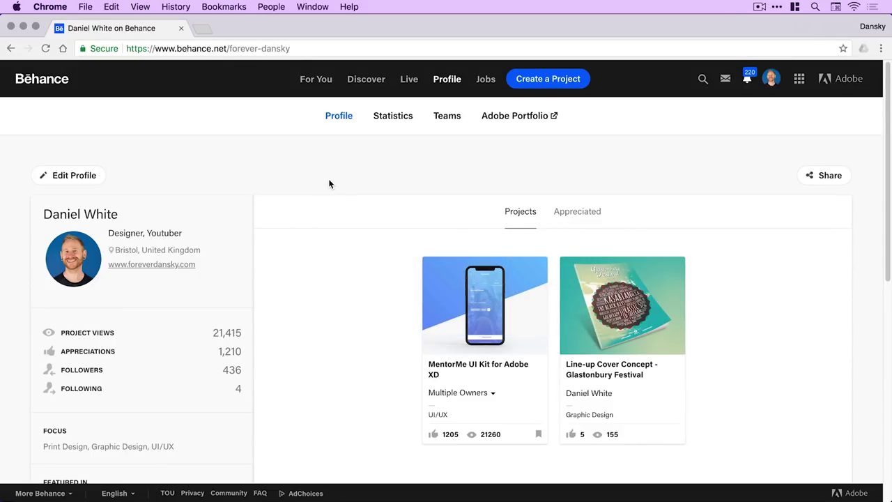
Choose Create a Project from the Behance top bar
click(558, 80)
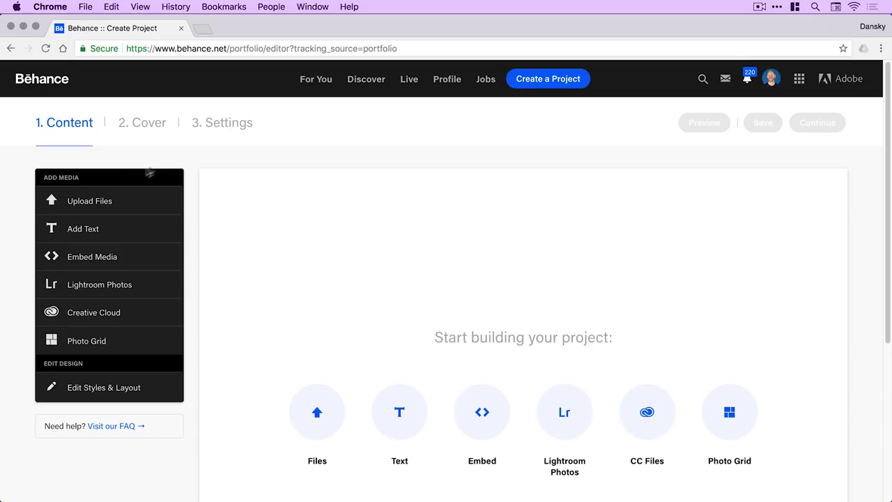
Upload all four PNGs from the Tutorial folder into the project
click(106, 201)
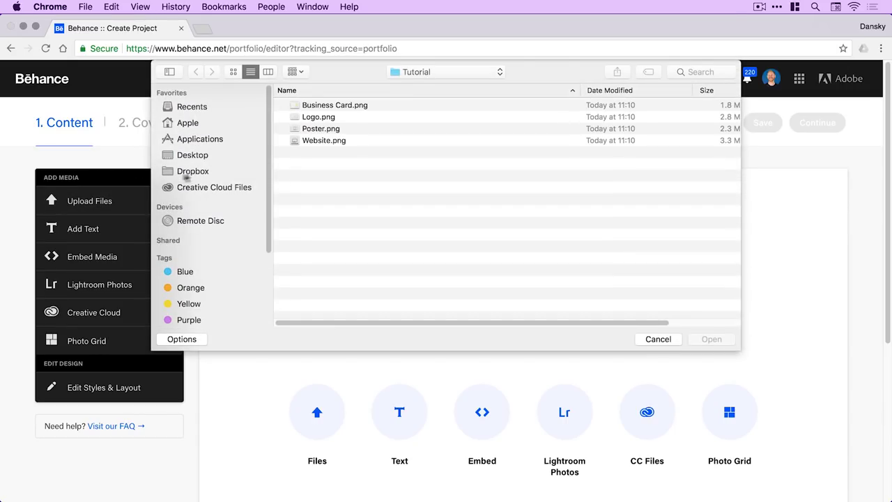
key(super+a)
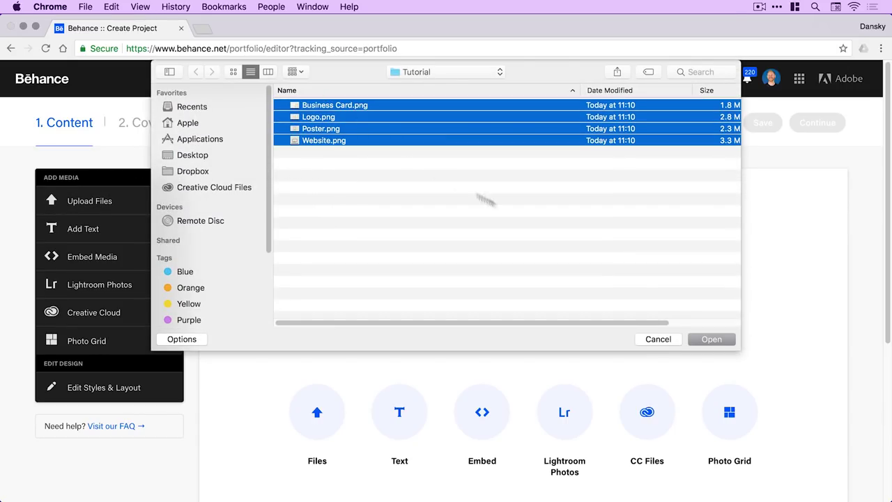
click(711, 340)
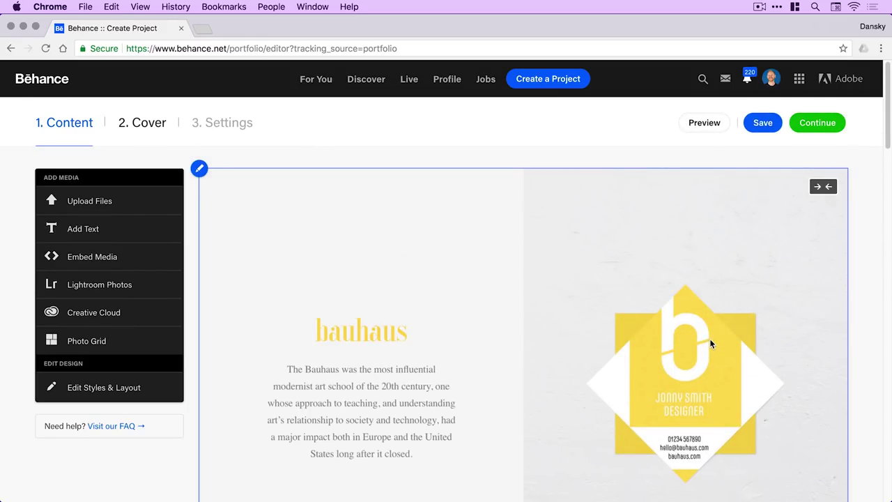
Keep the business card image full-width and show its editing options via the pencil
click(820, 187)
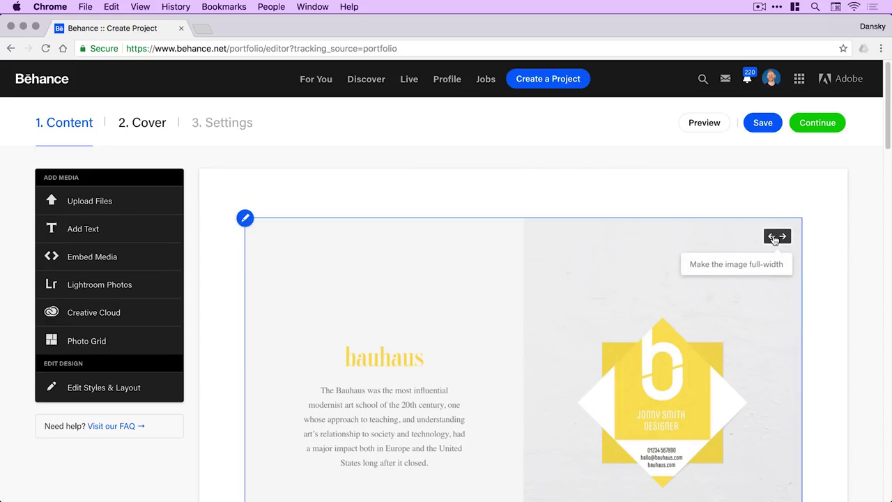
click(775, 237)
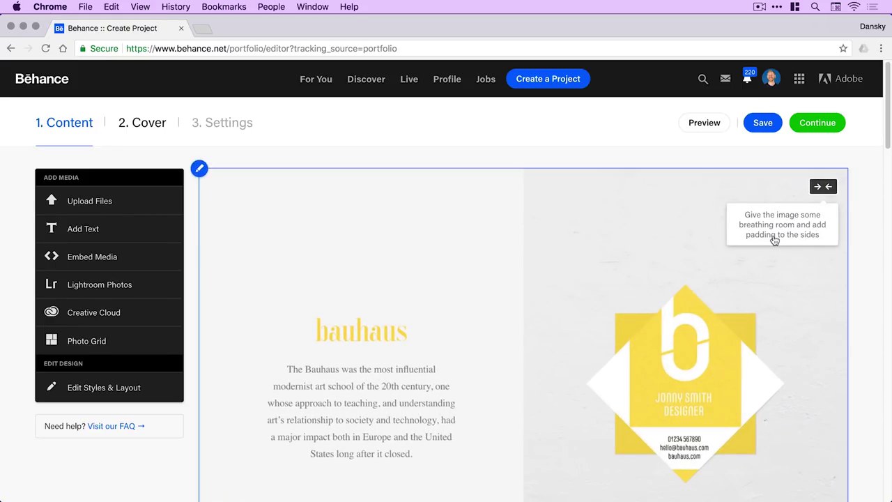
click(200, 169)
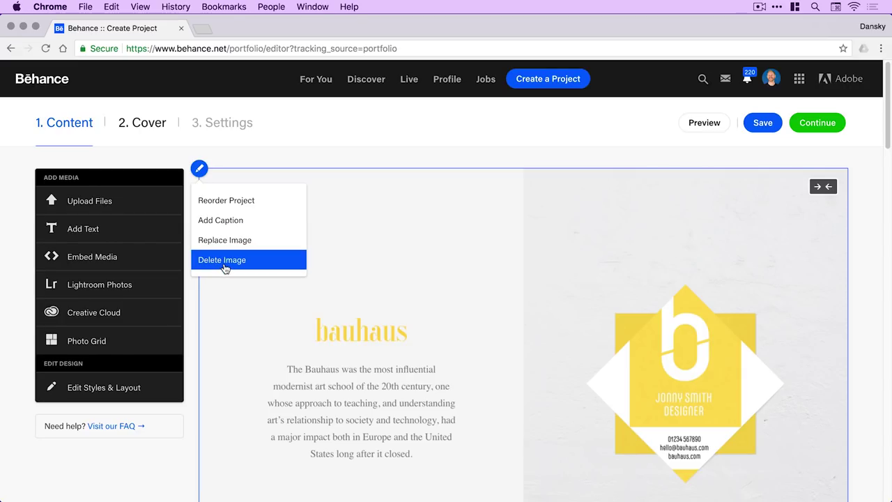
Reorder the images to Logo, Poster, Business Card, Website and save the new order
click(228, 202)
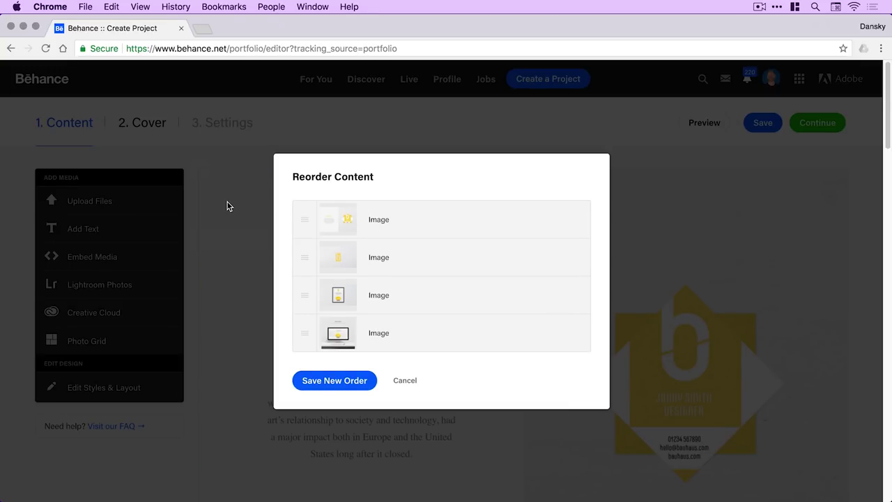
drag(303, 257, 305, 213)
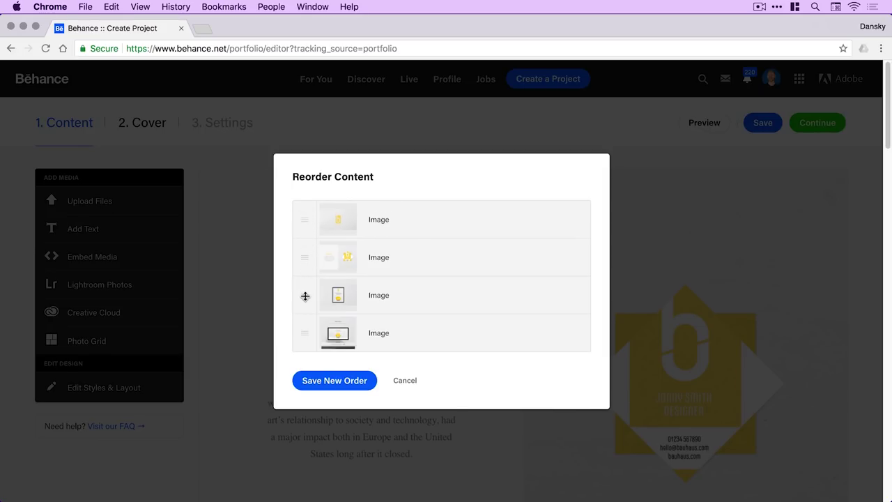
drag(305, 297, 309, 255)
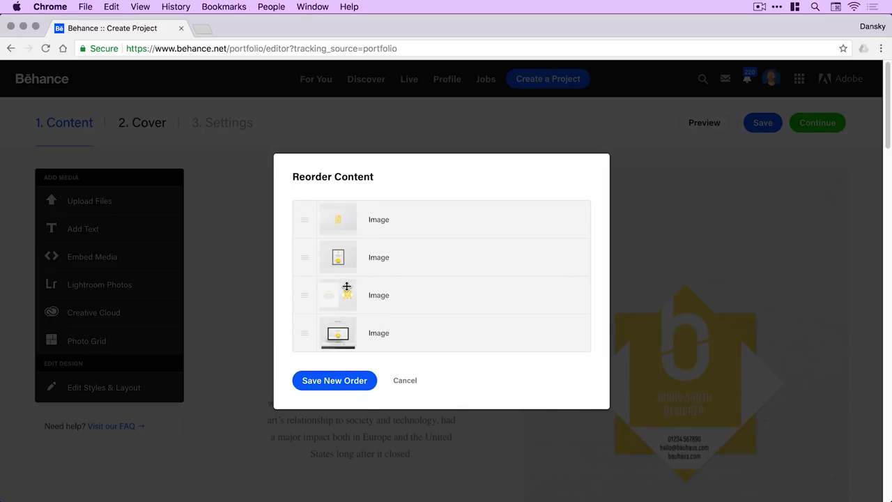
click(334, 381)
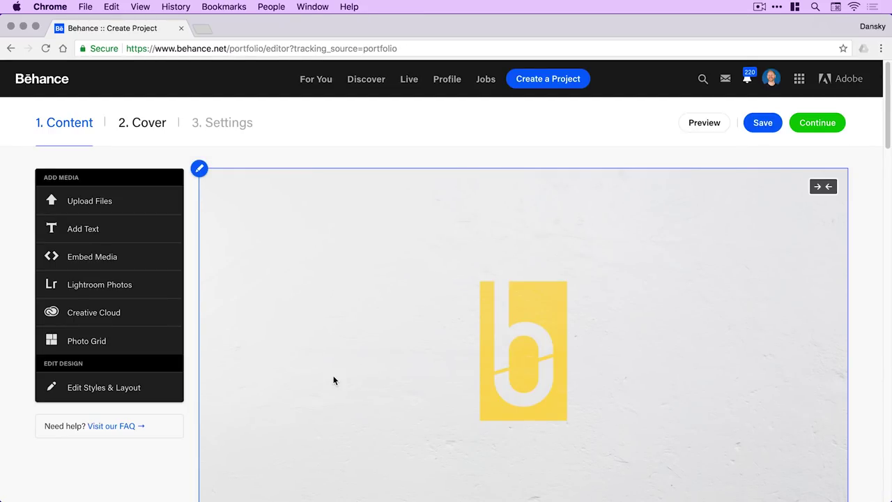
Scroll down to the gap below the business card module to reveal the Insert Media bar
scroll(334, 381, down, 7)
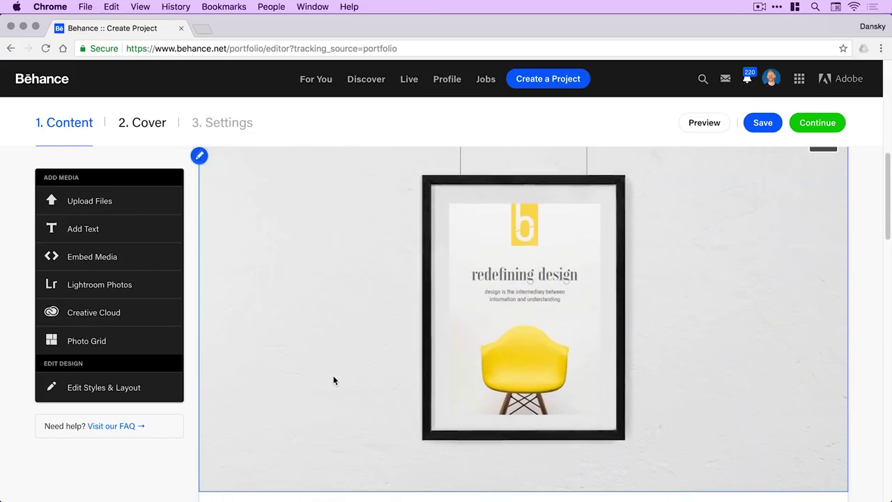
scroll(334, 381, down, 5)
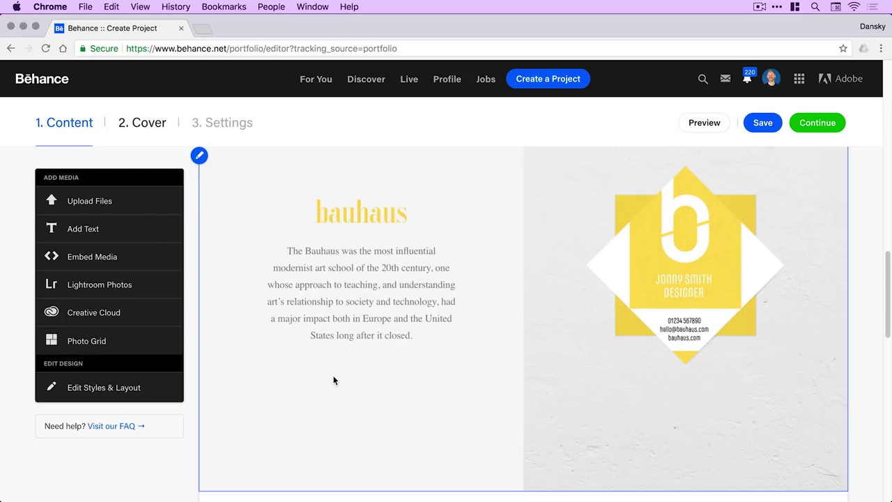
scroll(334, 381, down, 3)
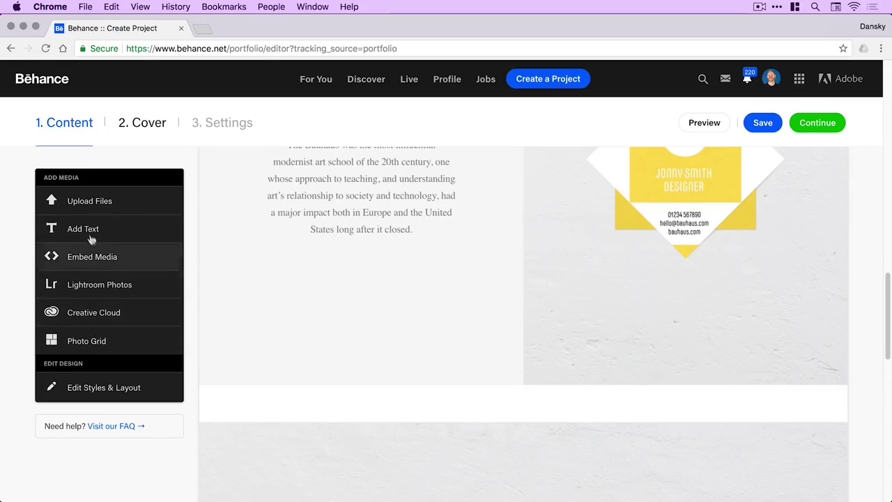
mouse_move(440, 401)
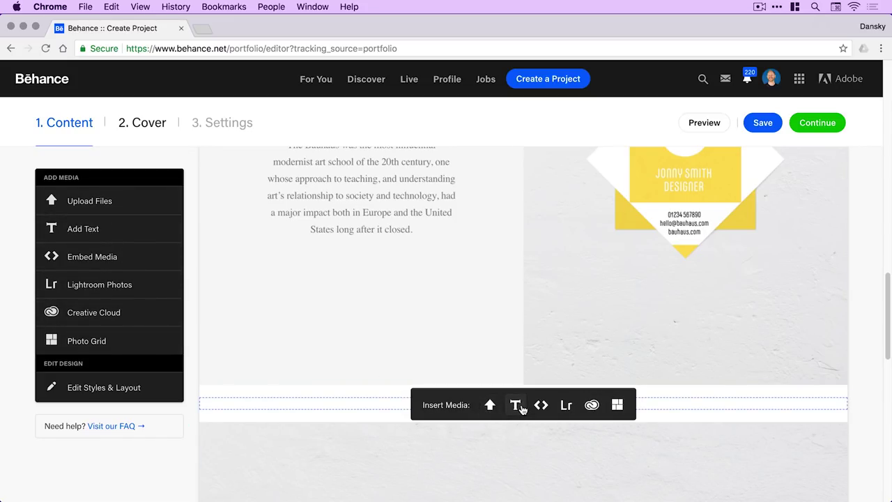
Insert a text block reading 'Type some text here with a clickable link' above the website mockup
click(516, 405)
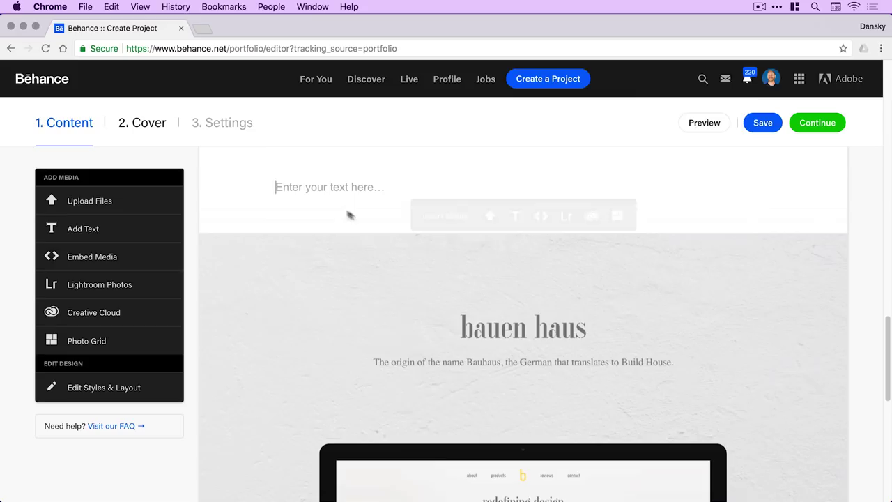
click(279, 185)
text(Type )
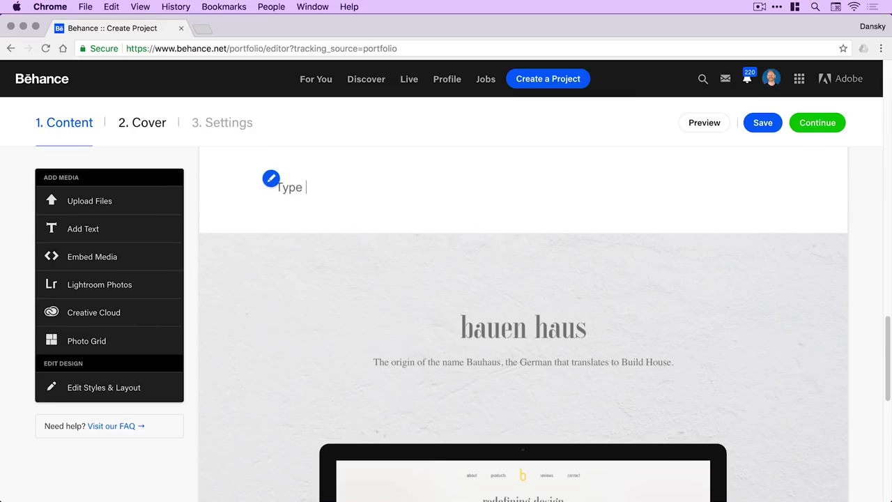
text(some text here)
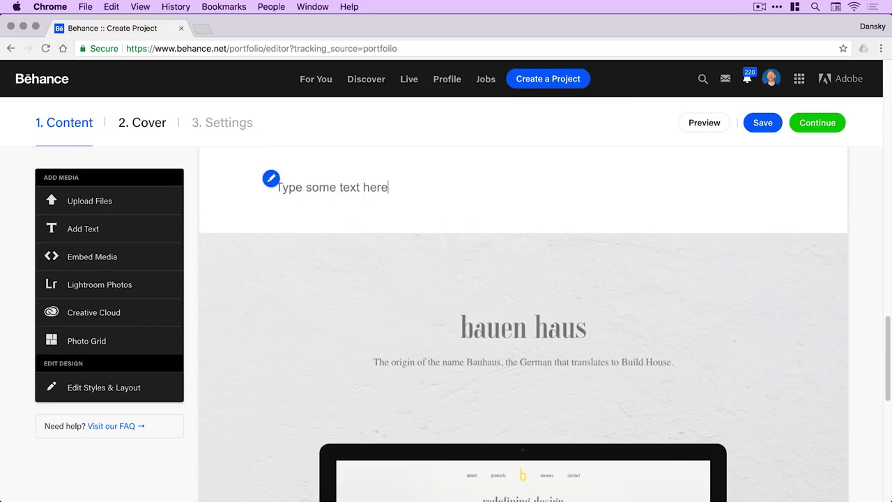
text( with a clickable link)
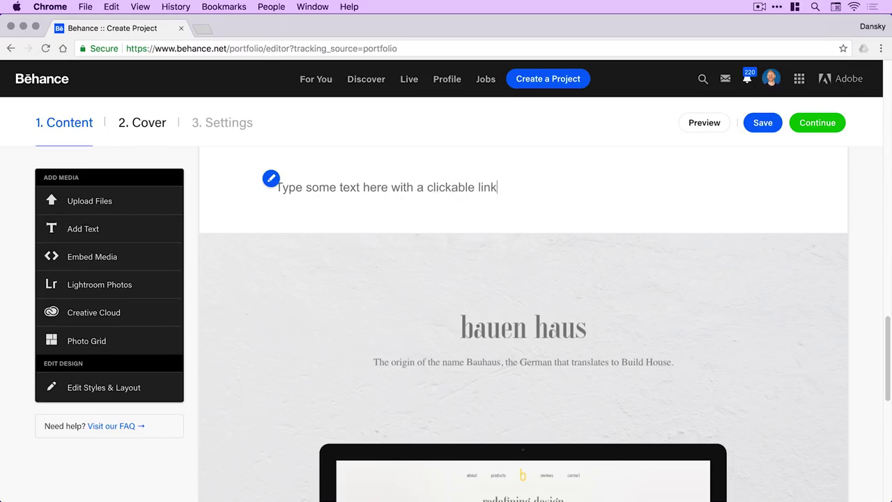
Open Reorder Project from the text block's menu and cancel without changes
click(271, 178)
click(282, 211)
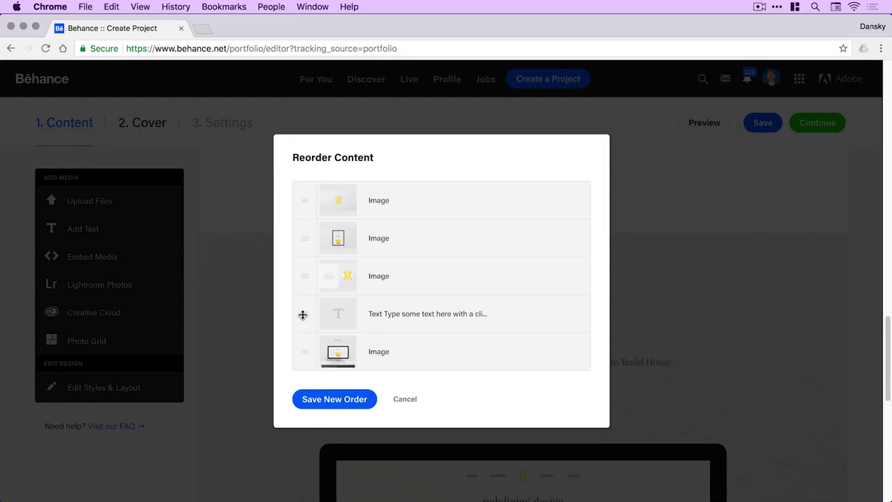
click(406, 399)
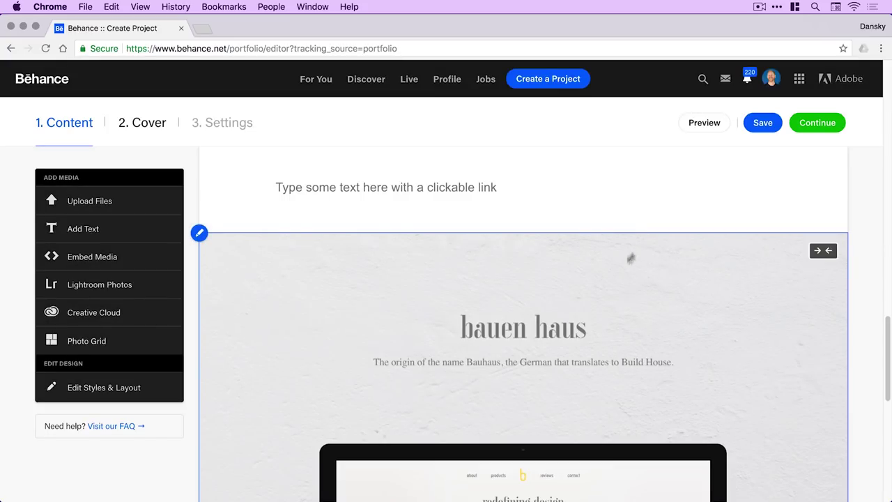
Centre-align the text block after trying left and right, then select the word 'clickable'
click(682, 184)
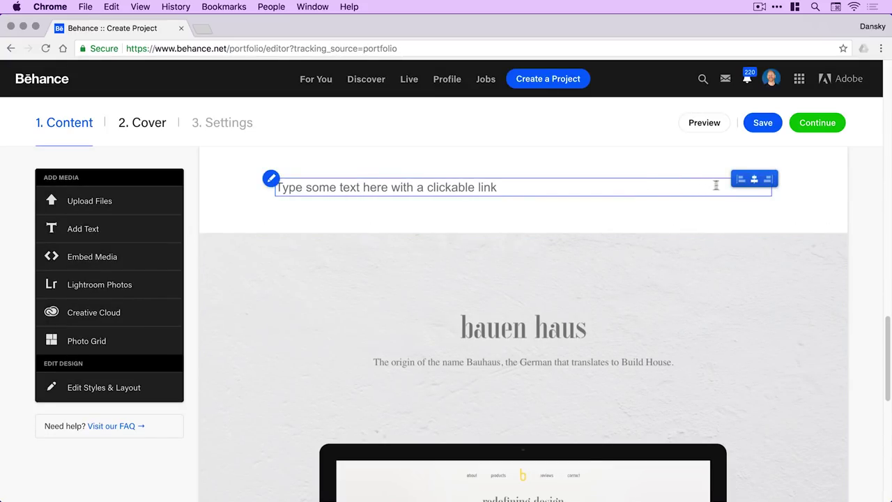
click(741, 179)
click(739, 180)
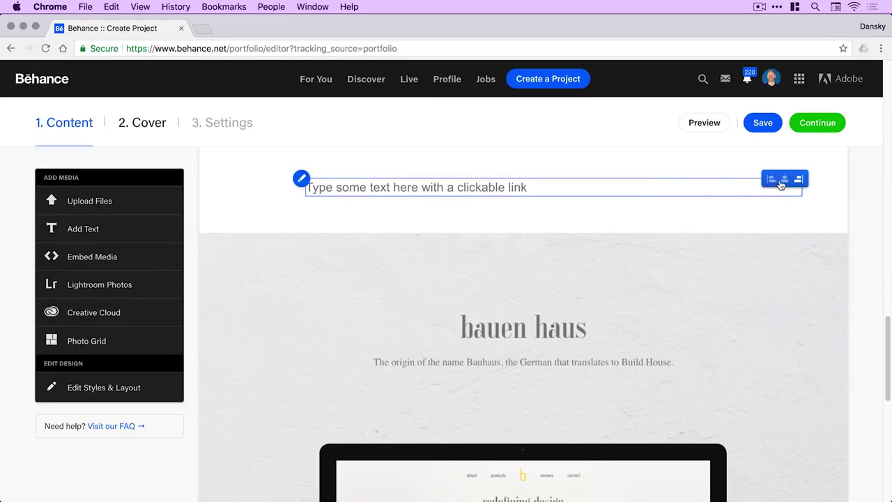
click(785, 180)
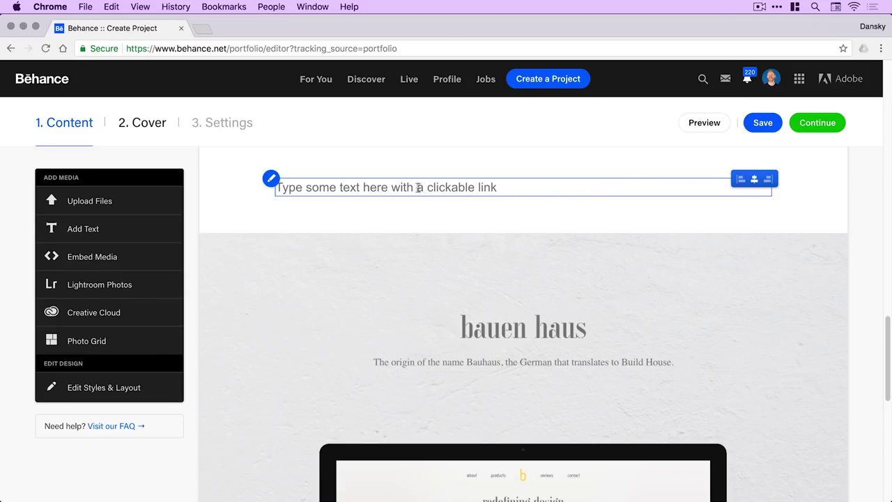
drag(428, 188, 476, 187)
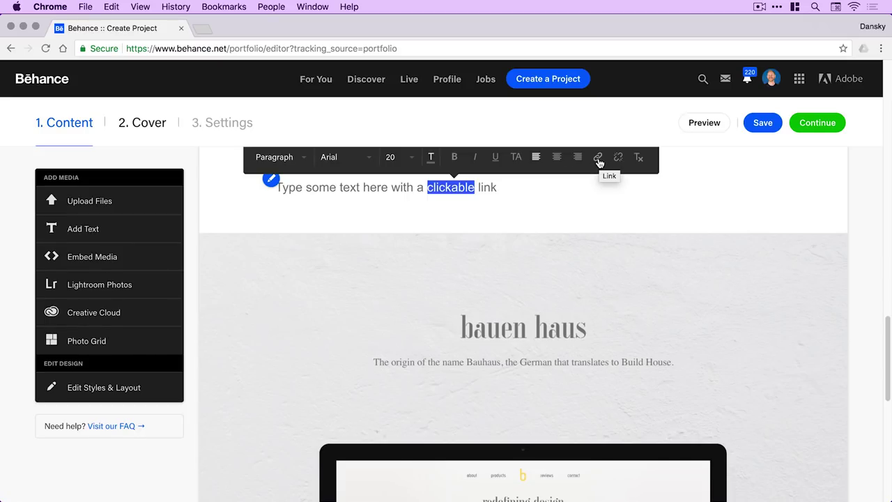
click(598, 158)
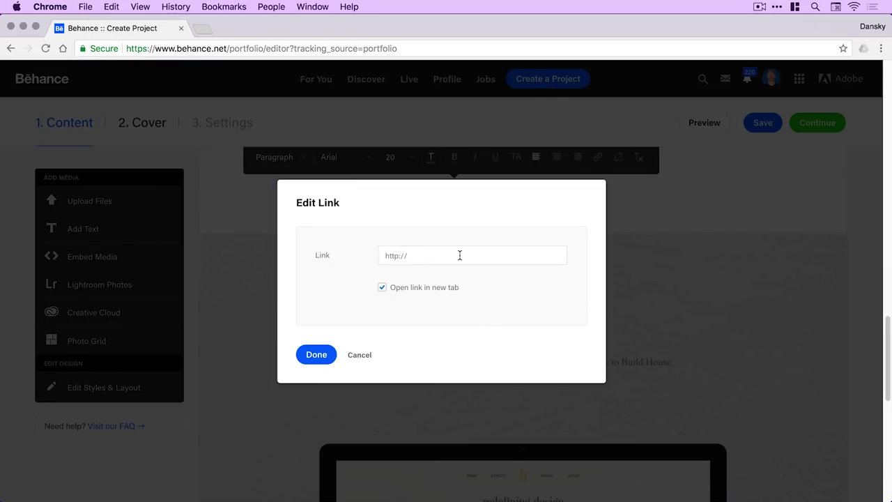
click(460, 256)
text(http://www.adobe.com)
click(415, 290)
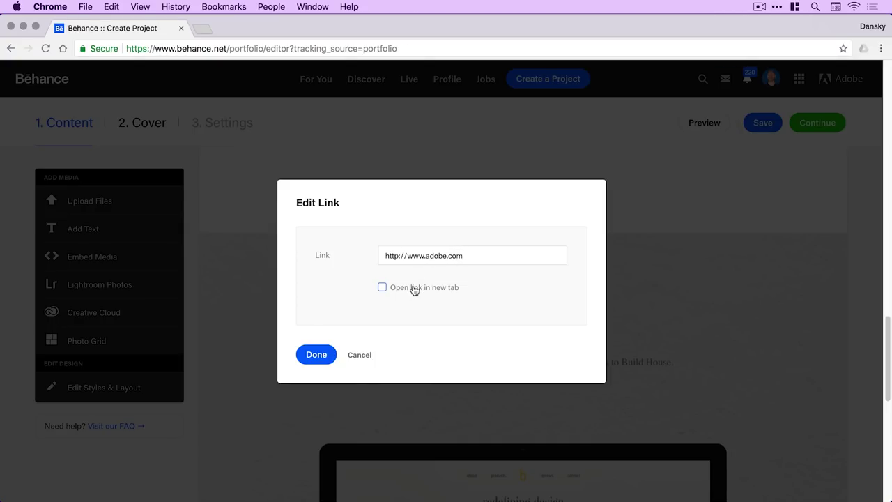
click(316, 355)
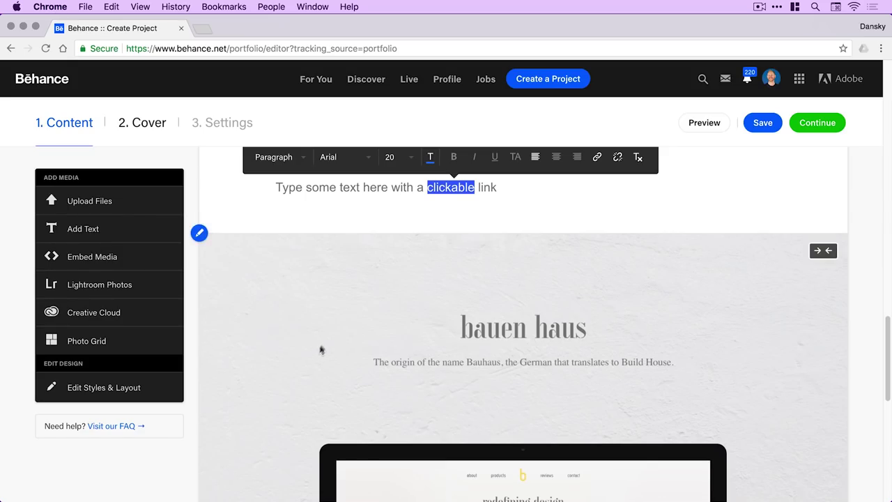
Deselect the text, then delete the text block containing the 'clickable' link
click(483, 187)
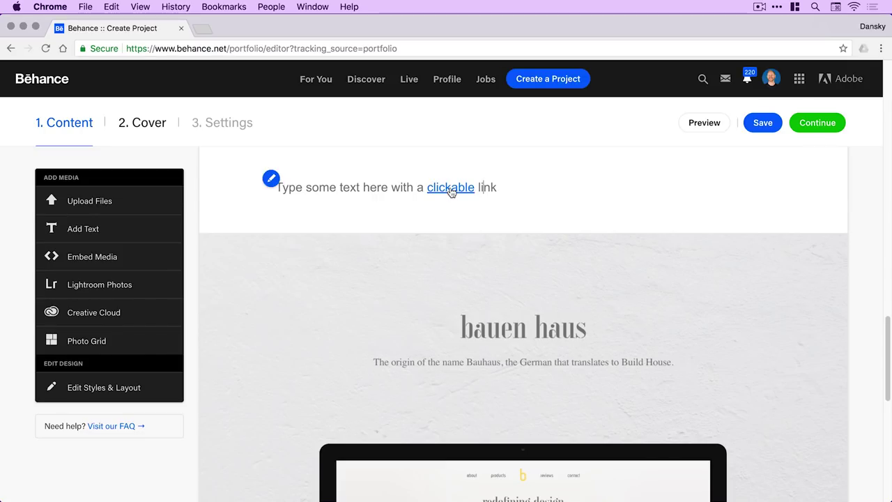
scroll(451, 189, up, 1)
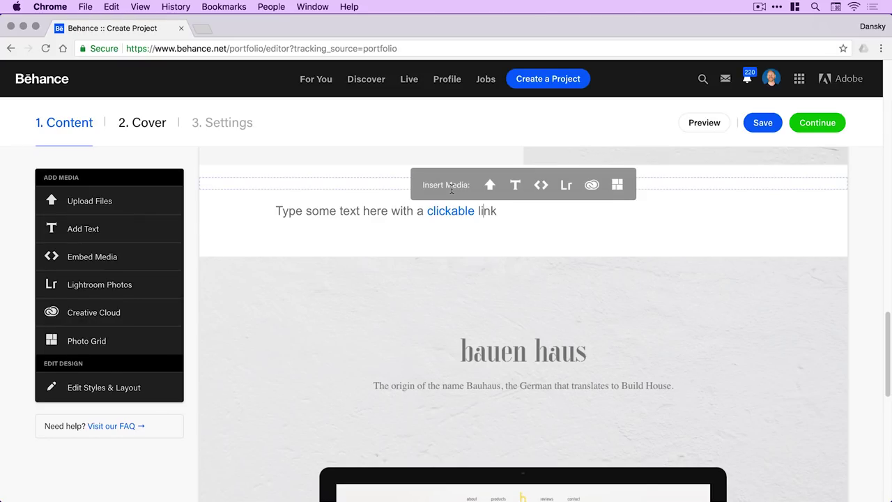
click(273, 207)
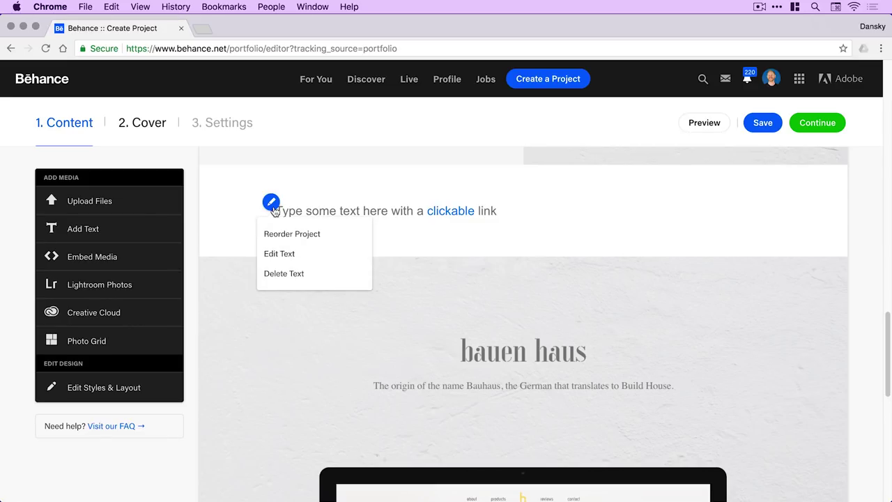
click(279, 272)
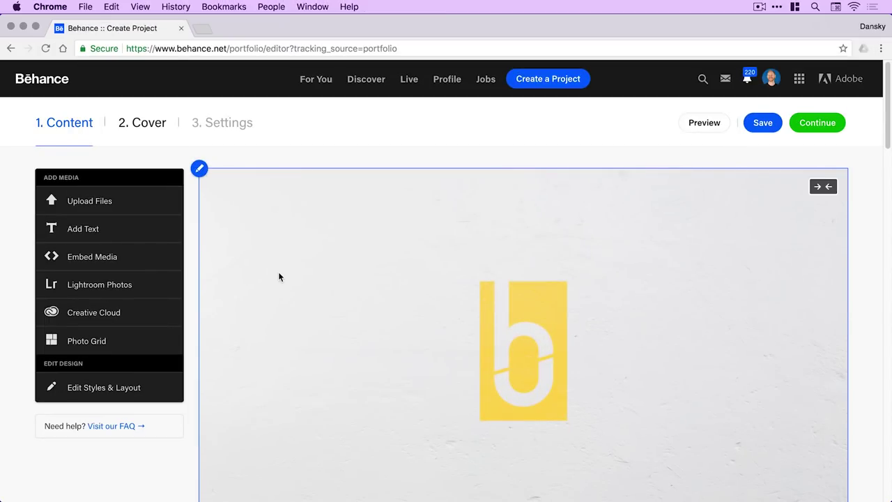
click(98, 258)
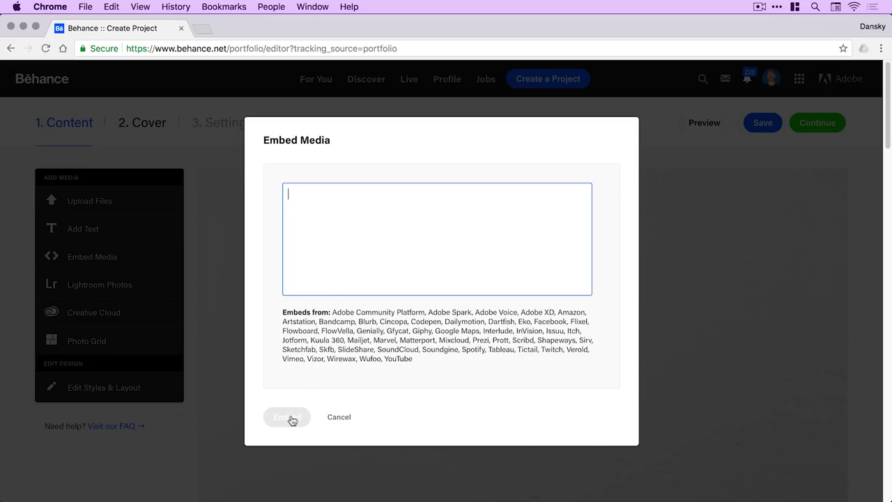
click(338, 418)
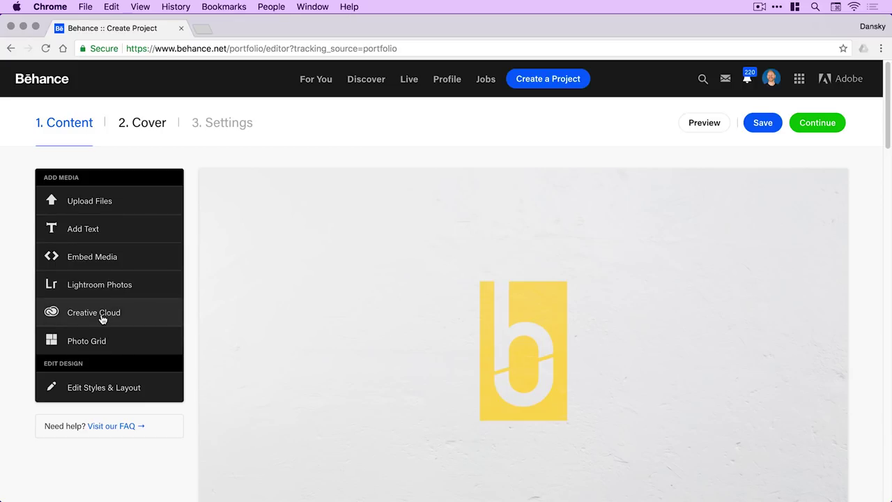
Insert an empty Photo Grid block and bring up Edit Styles & Layout
click(100, 343)
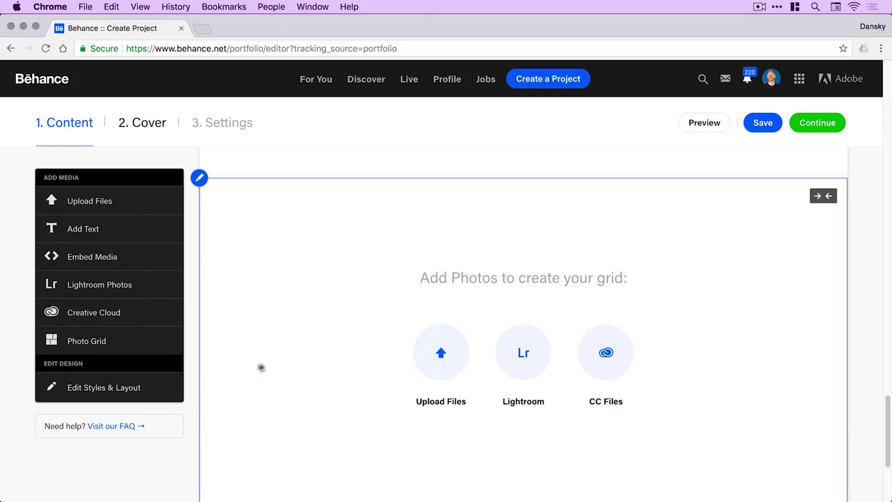
click(123, 389)
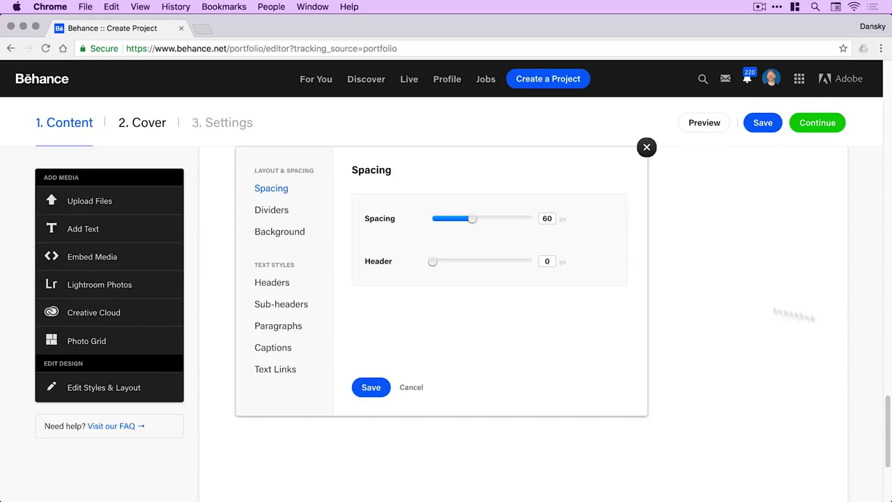
Lower both the module spacing and the header spacing to 0 px
scroll(780, 330, up, 10)
scroll(780, 331, up, 3)
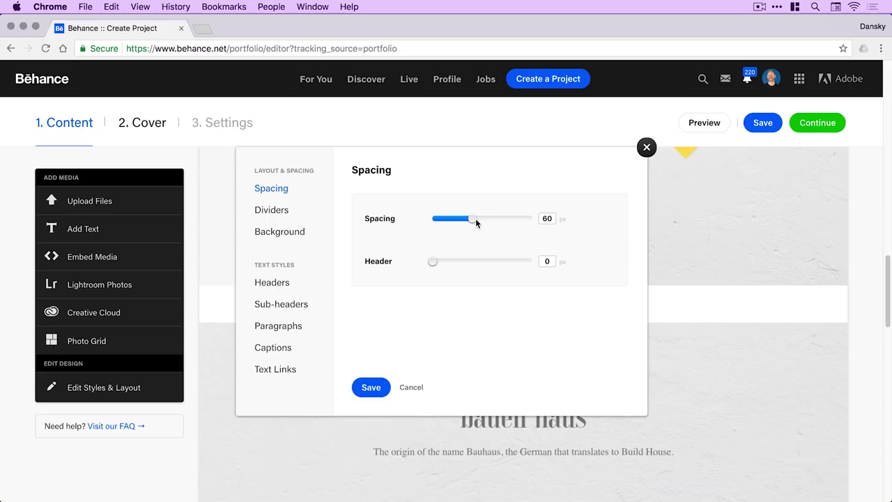
drag(474, 221, 423, 226)
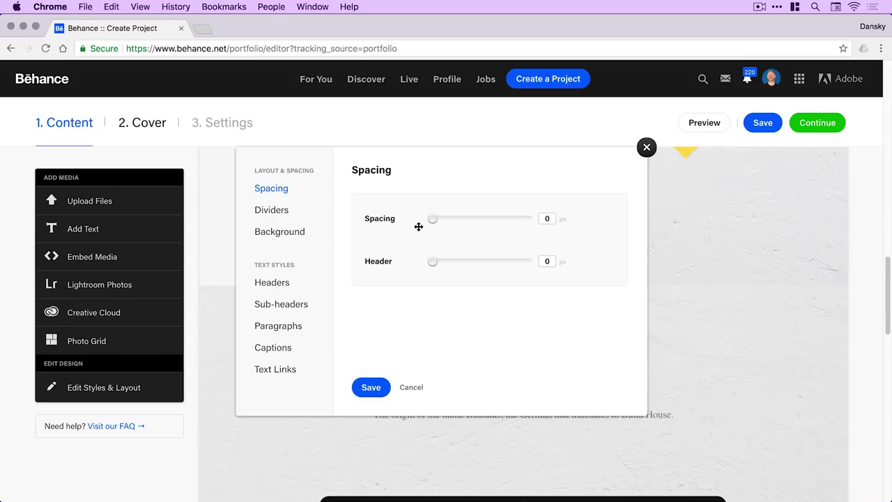
scroll(699, 302, up, 5)
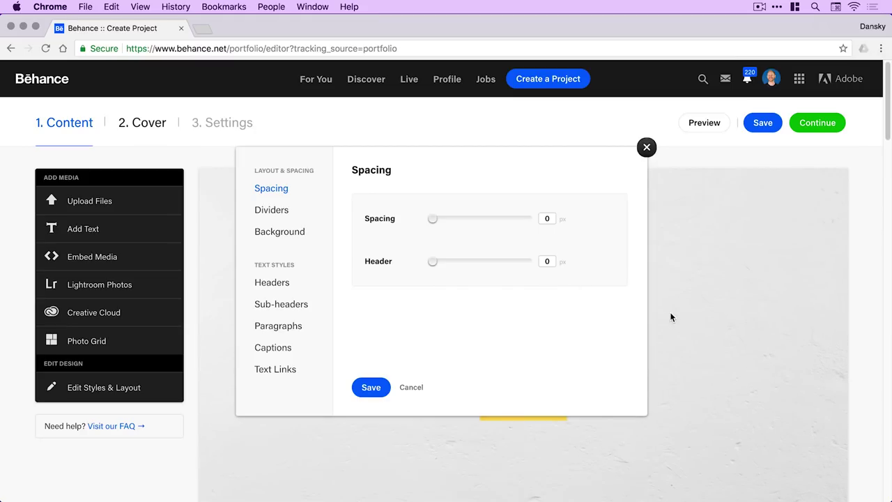
mouse_move(432, 261)
mouse_down()
mouse_move(507, 265)
mouse_move(424, 261)
mouse_up()
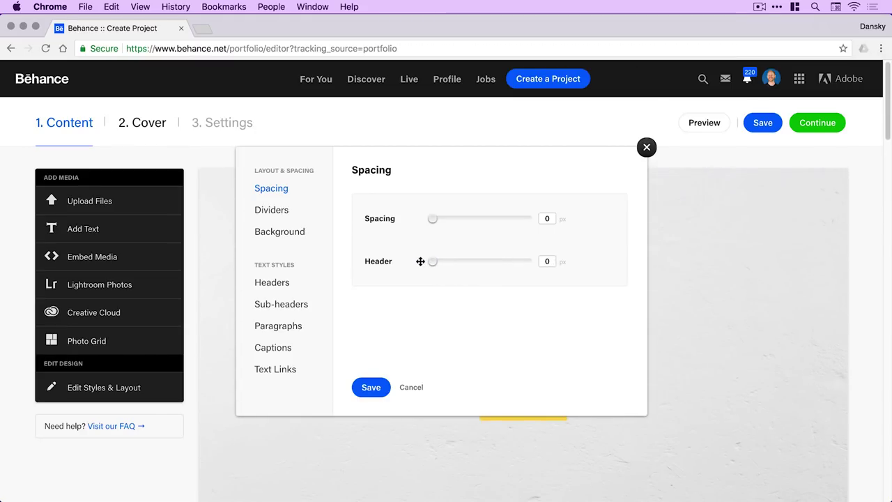
click(269, 213)
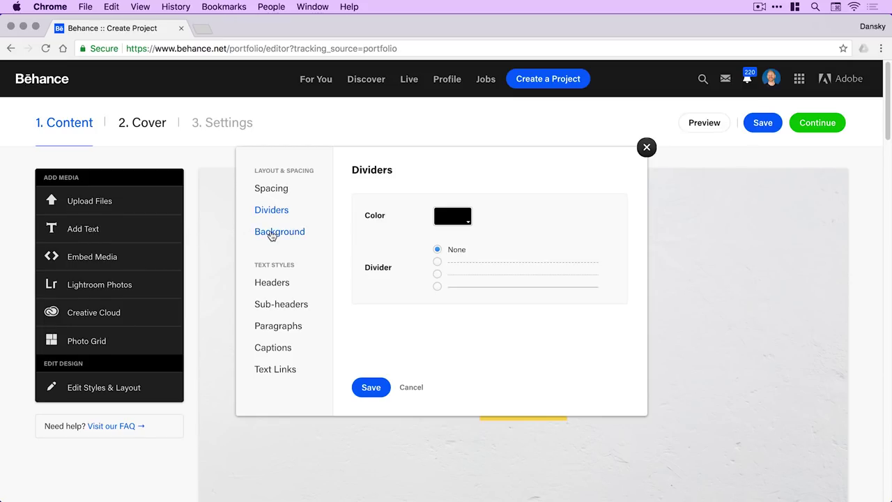
click(272, 234)
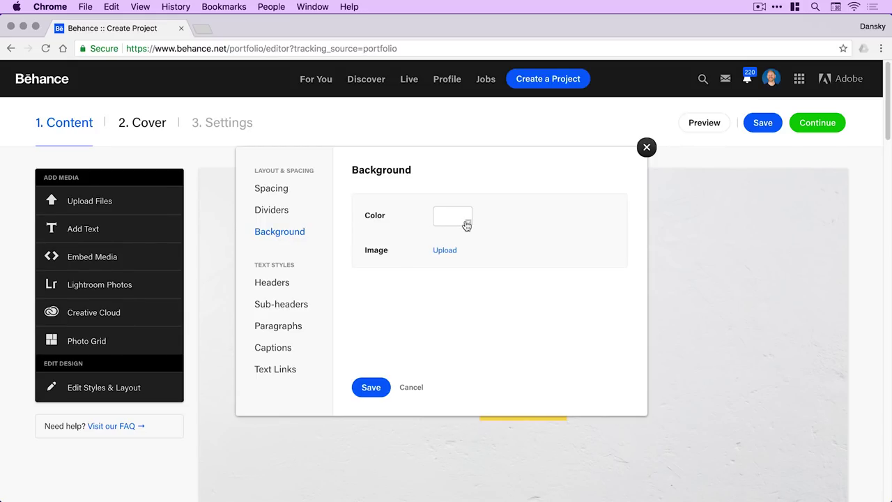
click(273, 214)
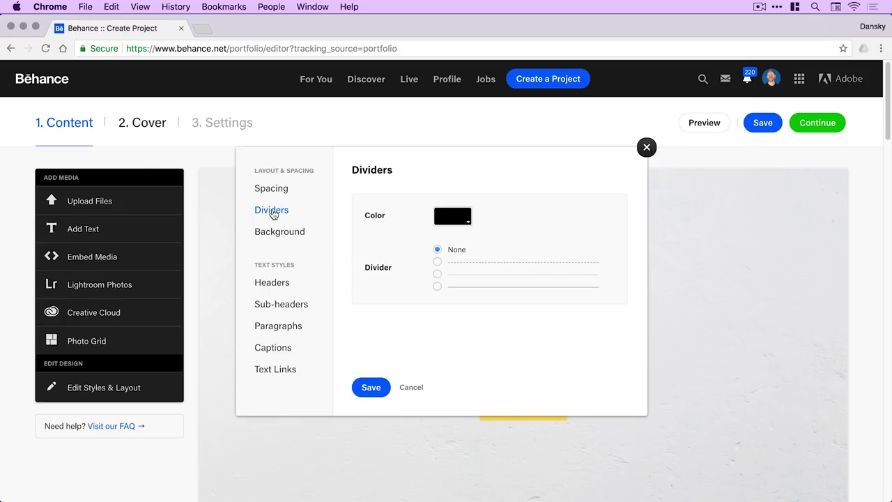
click(283, 285)
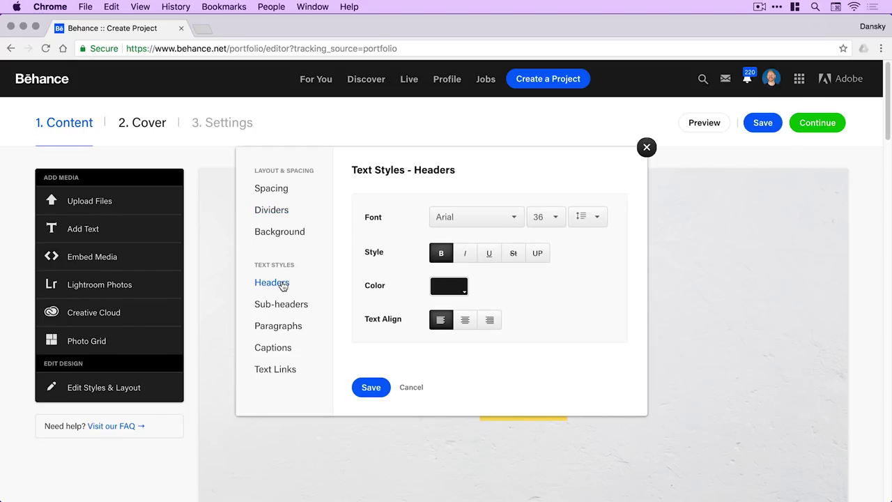
click(285, 307)
click(283, 330)
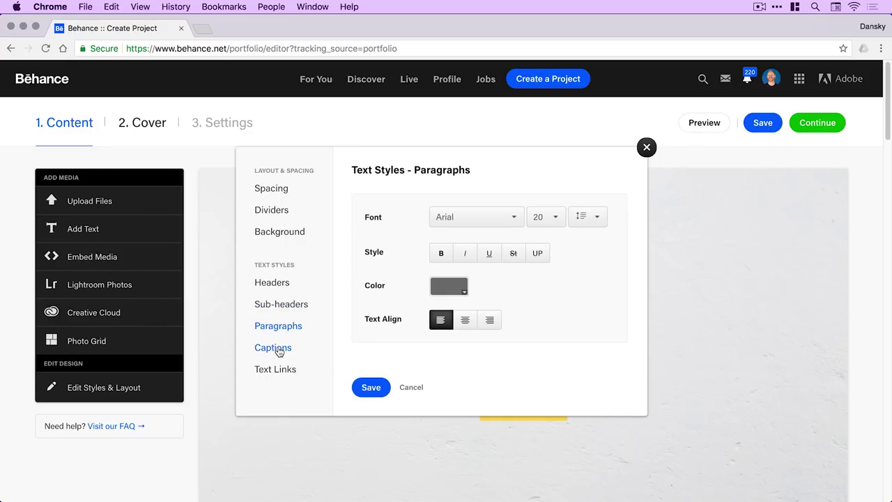
click(278, 350)
click(278, 371)
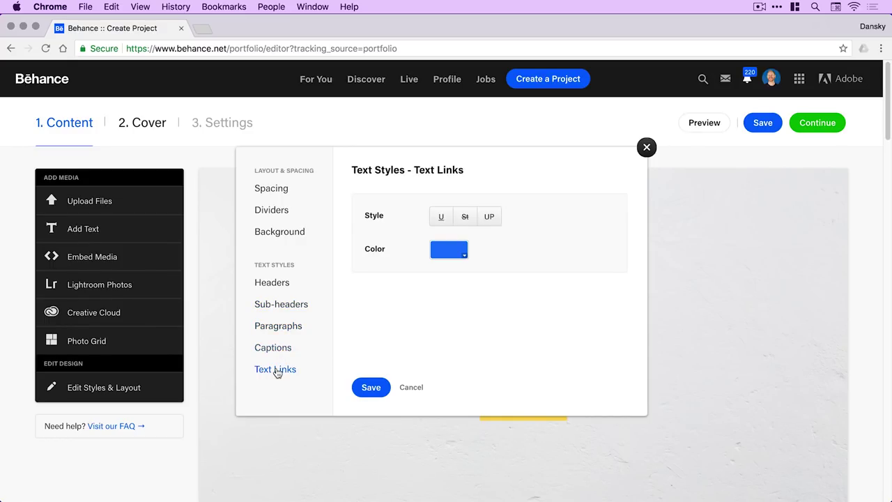
click(465, 257)
click(569, 327)
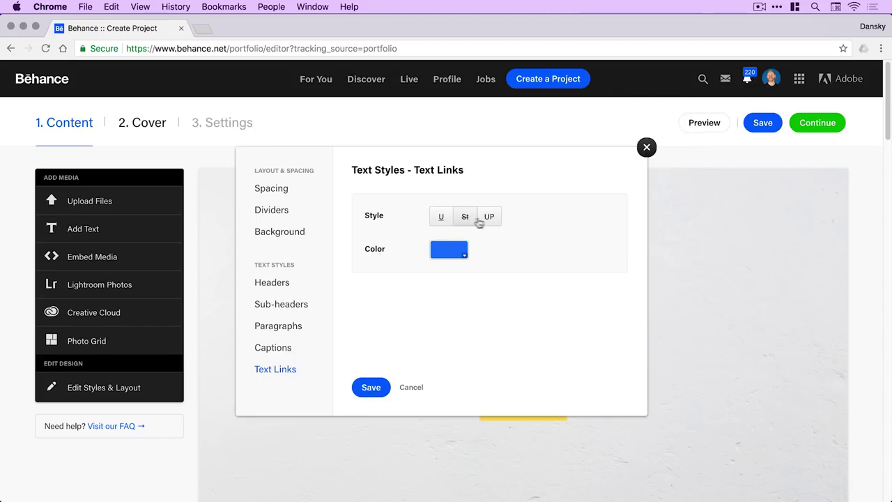
click(279, 189)
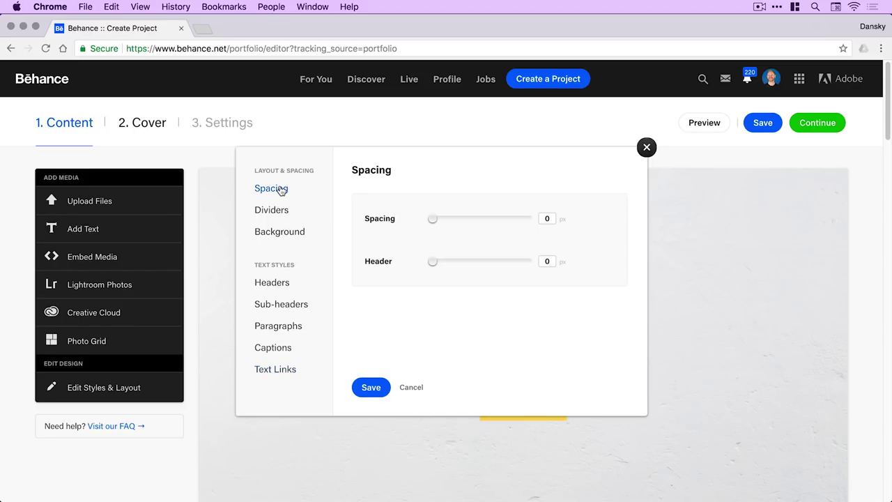
Save the 0 px style settings and preview the project
click(369, 388)
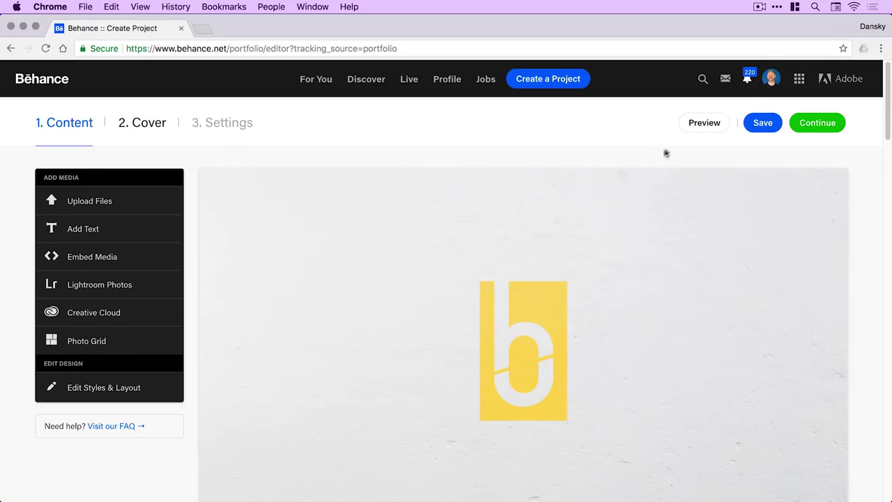
click(705, 129)
Scroll through the preview's stacked modules, then go back to editing
scroll(518, 221, down, 5)
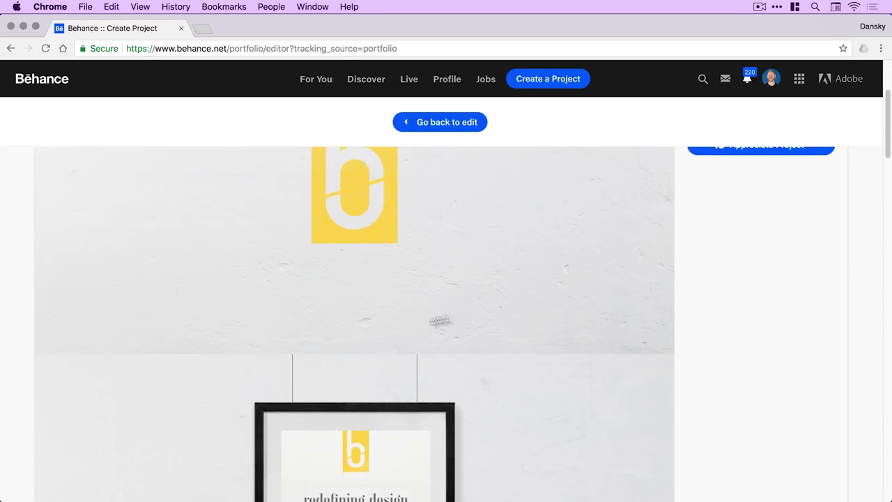
scroll(469, 307, down, 3)
scroll(470, 307, down, 15)
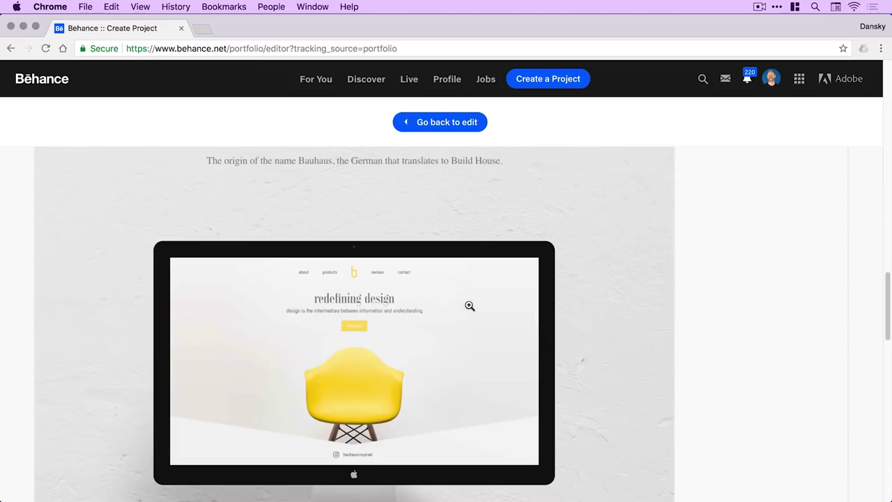
scroll(469, 306, up, 10)
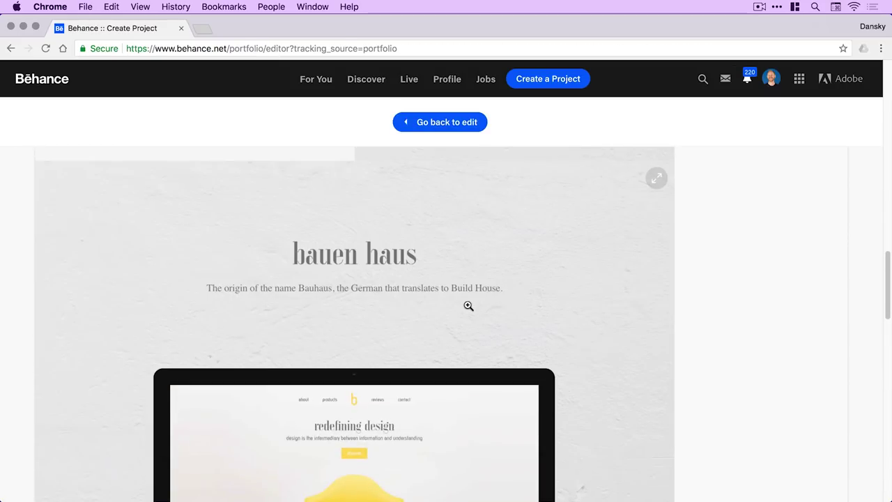
scroll(468, 306, up, 5)
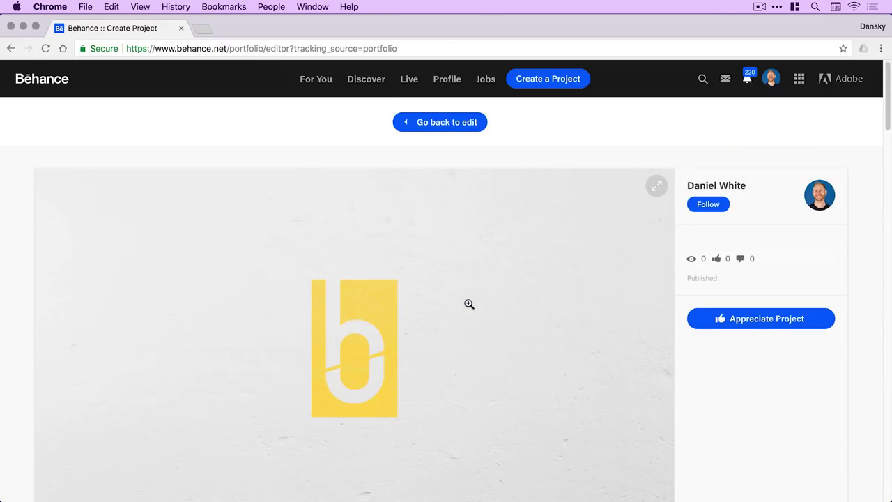
click(440, 122)
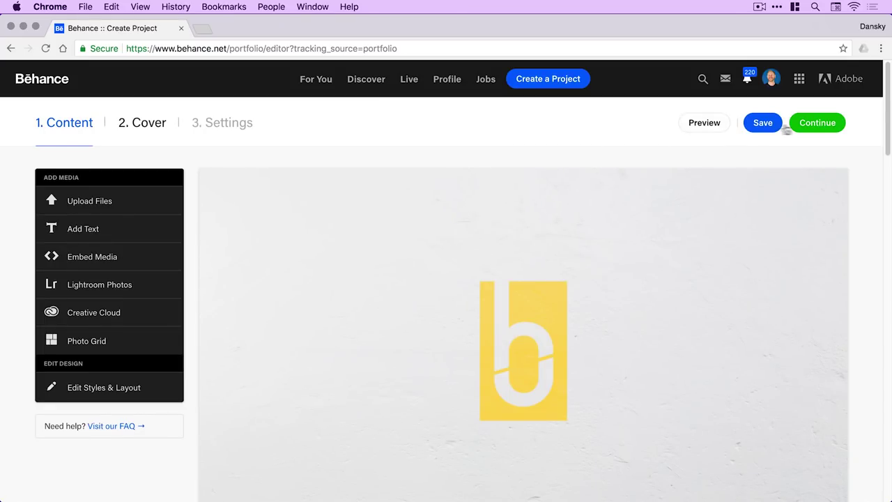
Continue to the cover setup and title the project 'Bauhaus Brand Identity'
click(820, 124)
click(243, 249)
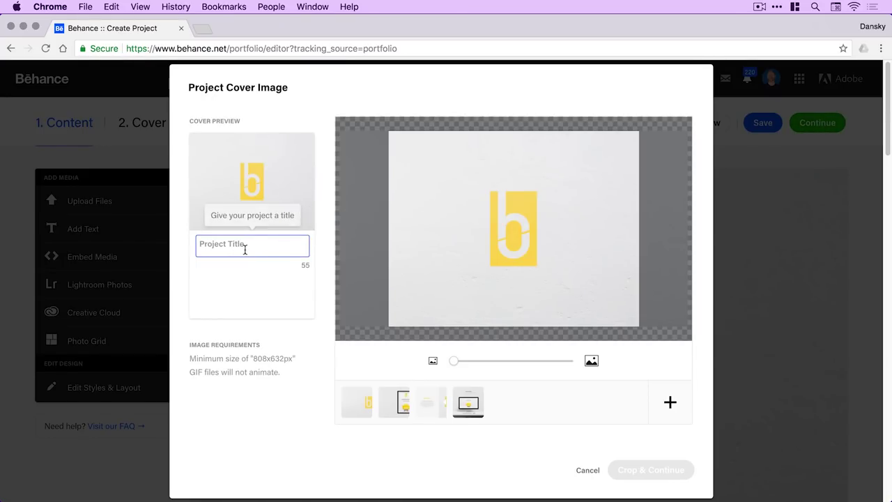
text(Bauhaus )
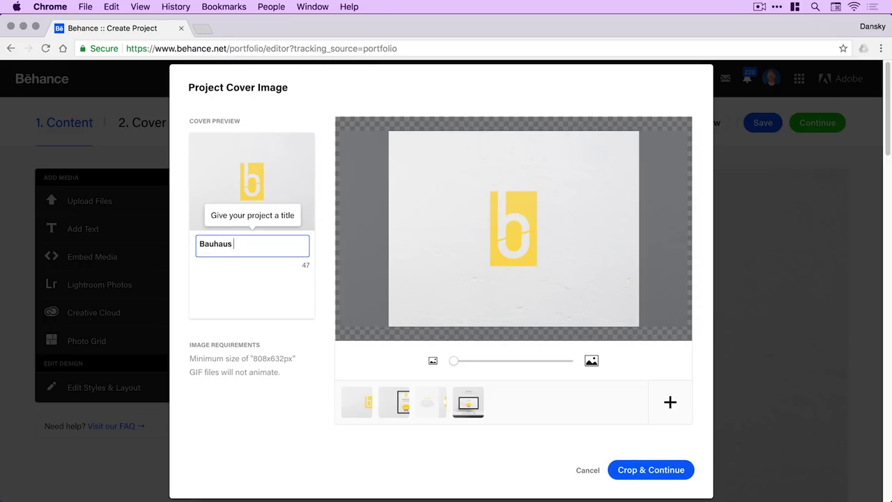
text(Brand Identity)
click(242, 291)
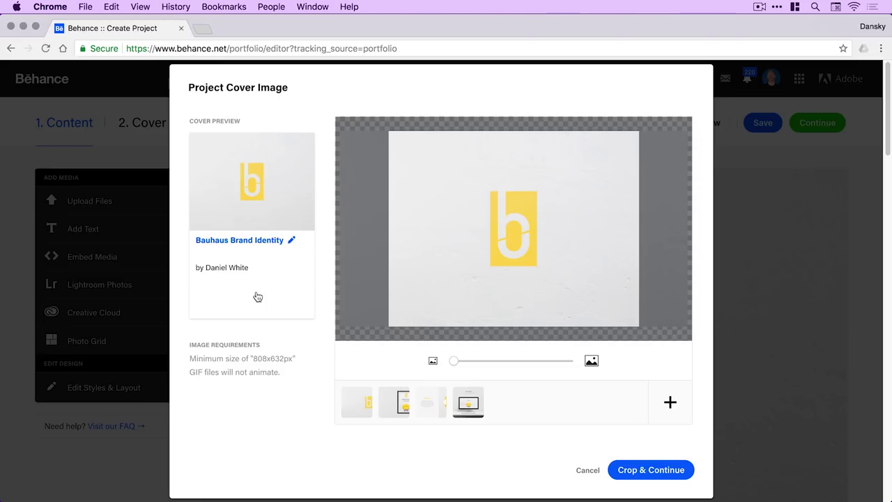
Compare the thumbnails and pick the framed poster as the cover image
click(398, 402)
click(435, 402)
click(470, 403)
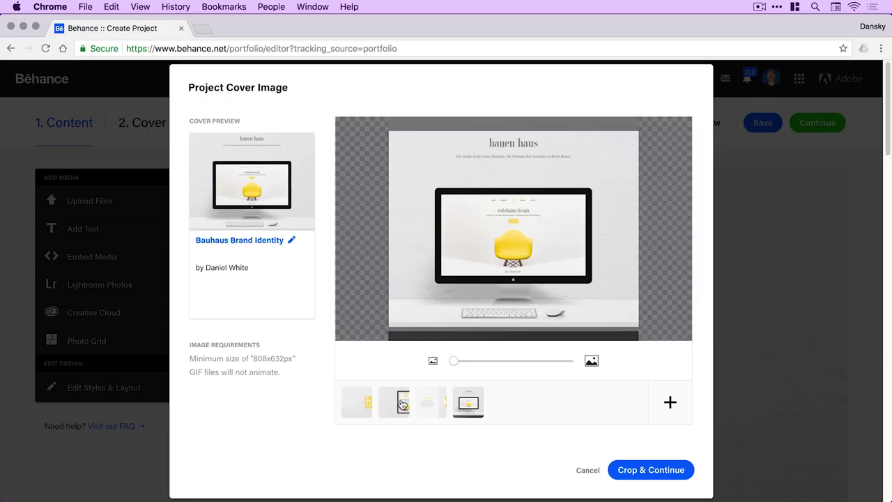
click(401, 404)
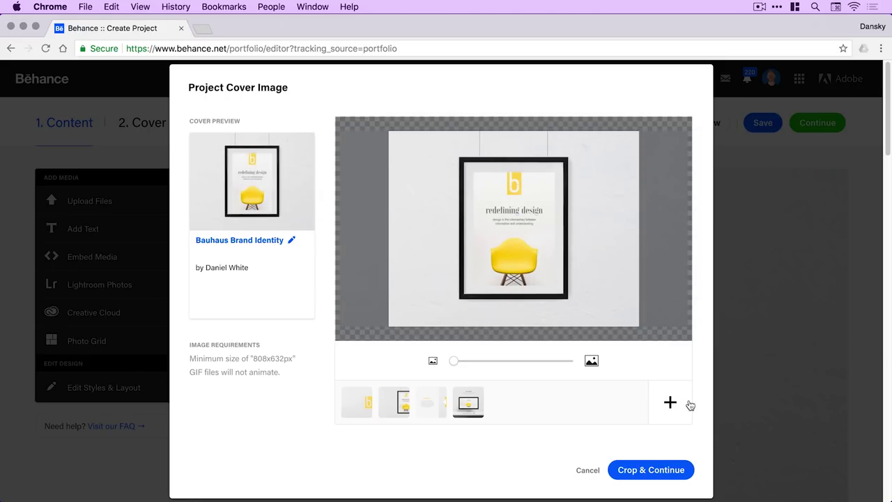
Skip uploading another file, zoom the cover in slightly, and accept the crop
click(686, 406)
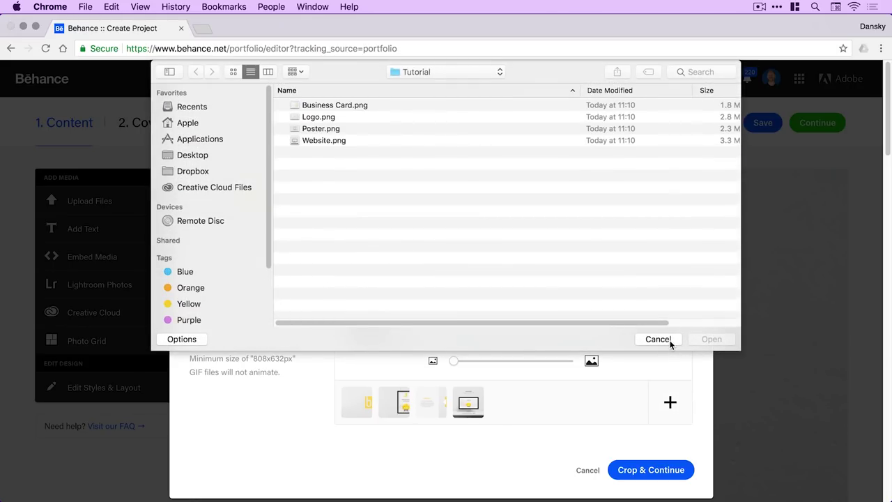
click(658, 339)
mouse_move(455, 362)
mouse_down()
mouse_move(490, 367)
mouse_move(456, 364)
mouse_move(467, 373)
mouse_move(458, 375)
mouse_up()
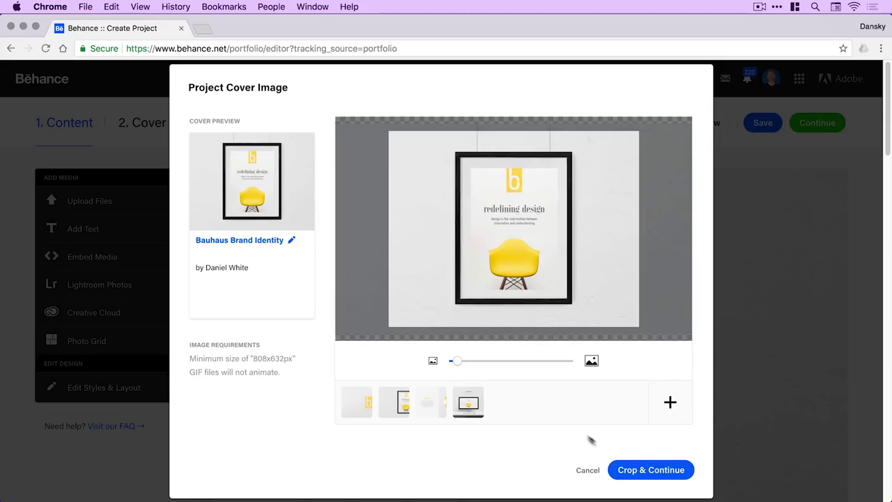
click(651, 470)
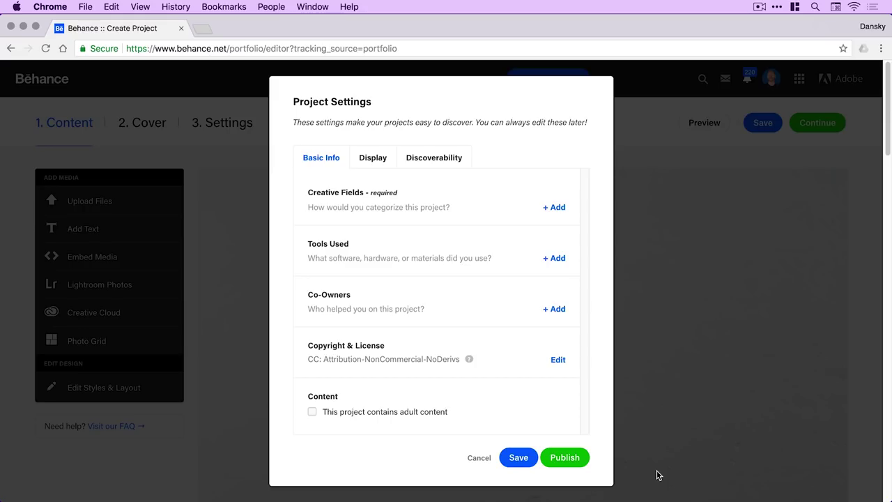
Add Branding, Graphic Design and Print Design as the project's creative fields
click(558, 208)
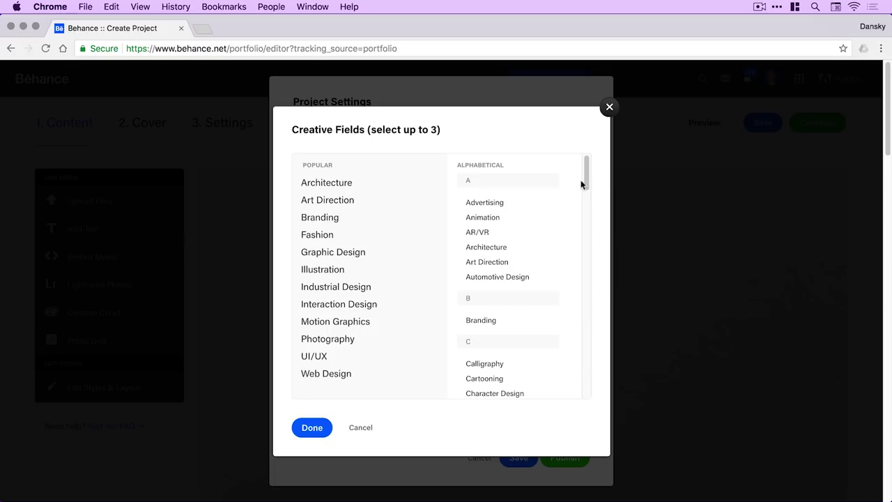
drag(585, 174, 588, 188)
click(483, 254)
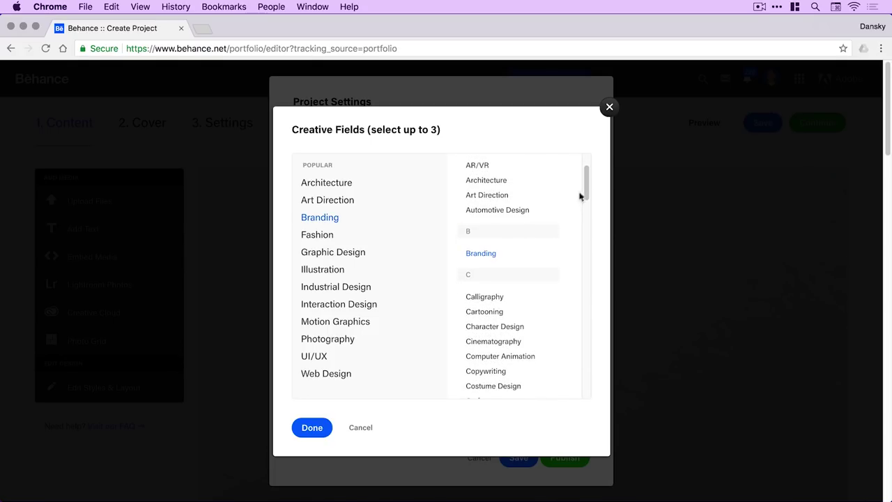
drag(585, 184, 593, 265)
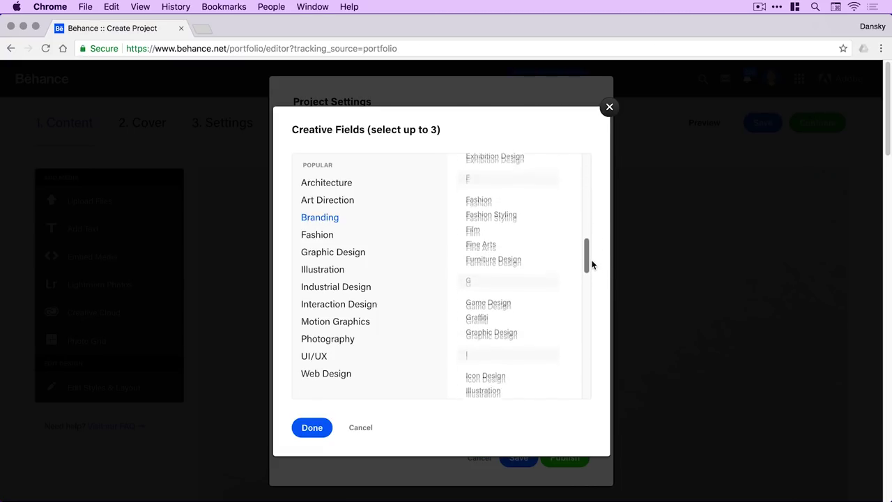
click(353, 253)
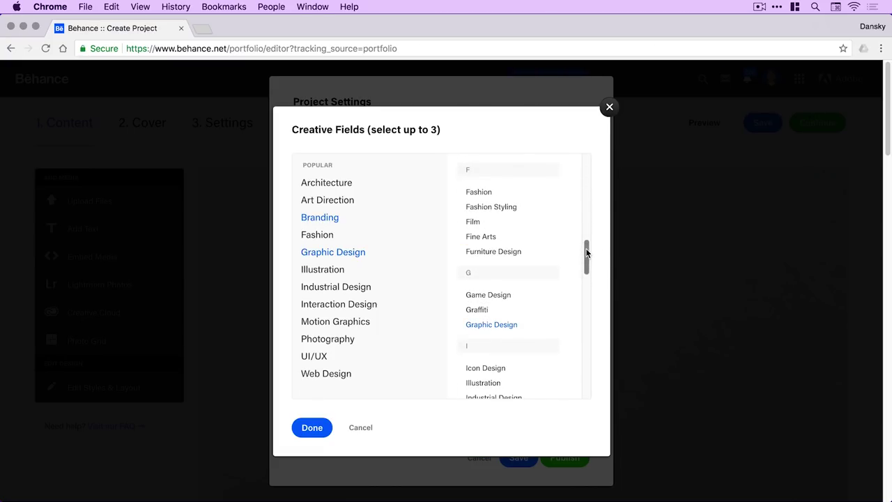
drag(587, 255, 588, 332)
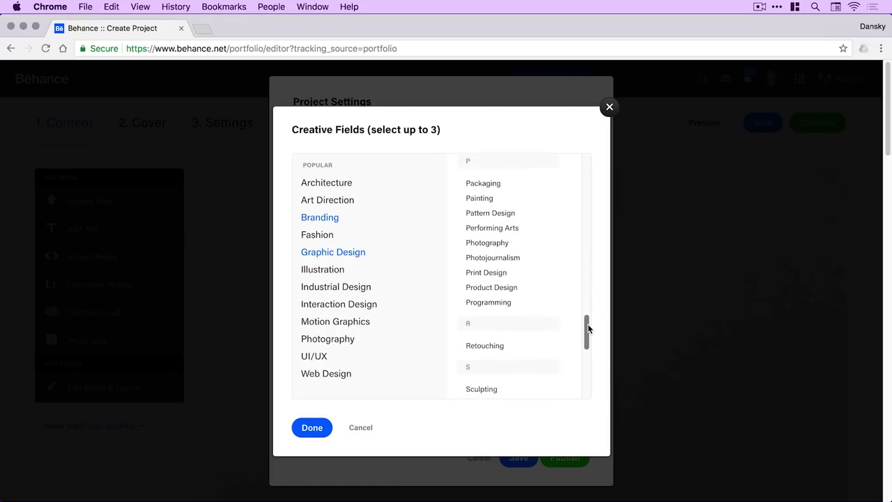
click(493, 280)
click(310, 427)
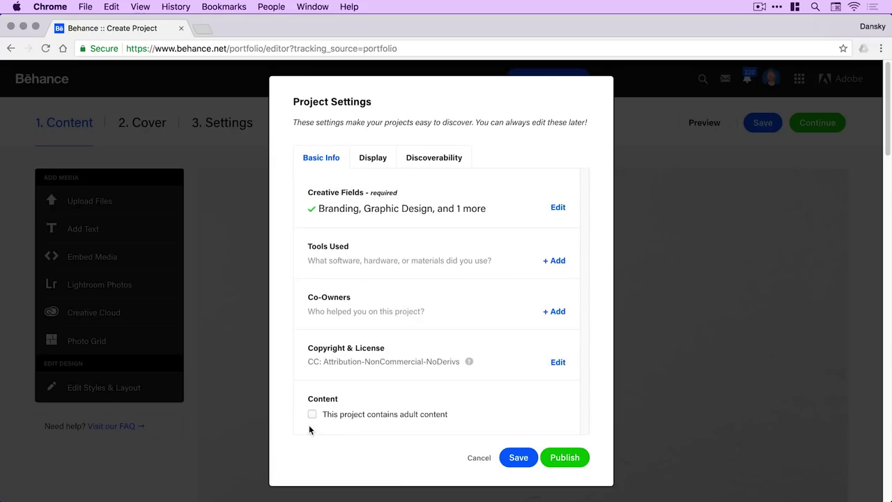
Add Adobe Photoshop, Illustrator, InDesign and XD as the tools used
click(554, 260)
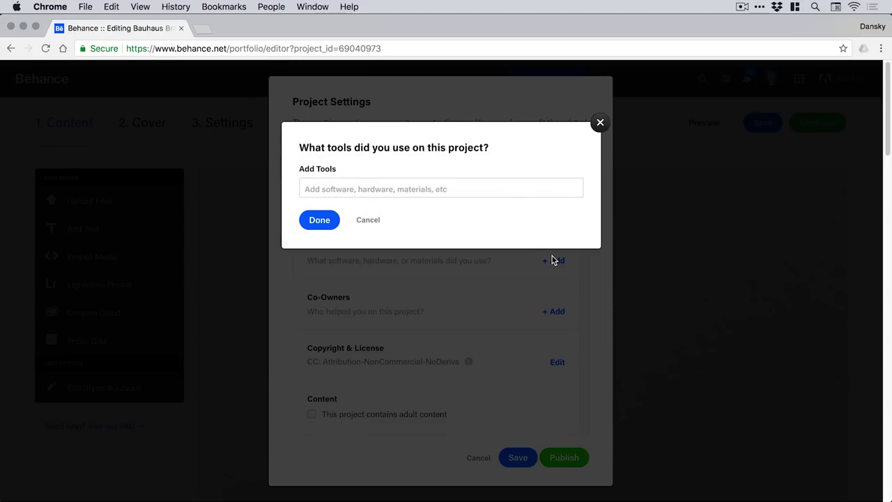
text(Adobe)
click(422, 208)
text(Adobe)
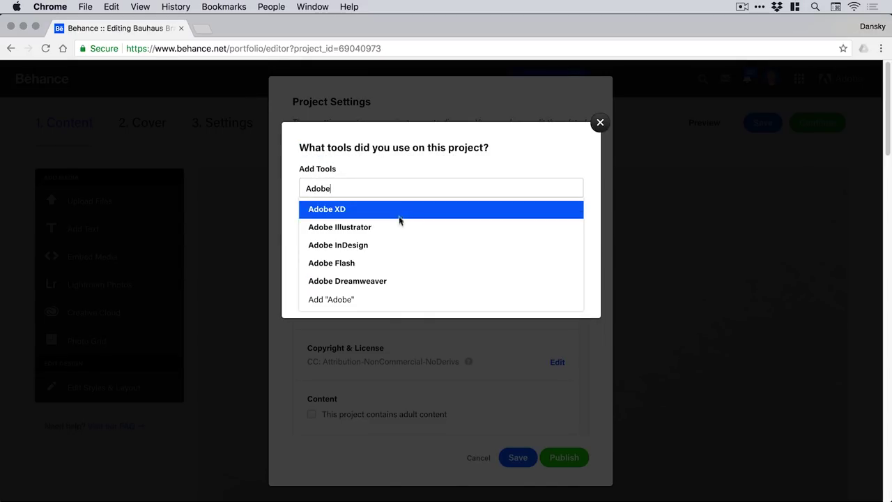
click(396, 225)
text(Adobe)
click(380, 227)
text(Adobe XD)
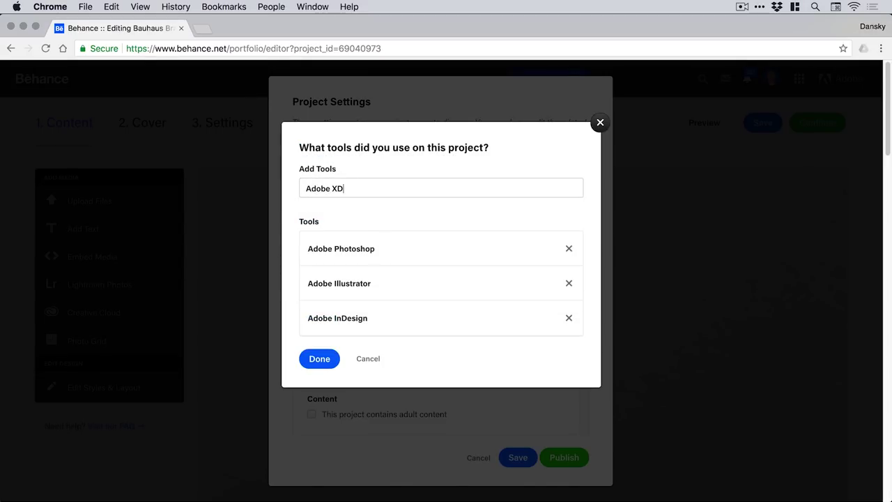
click(351, 212)
click(321, 394)
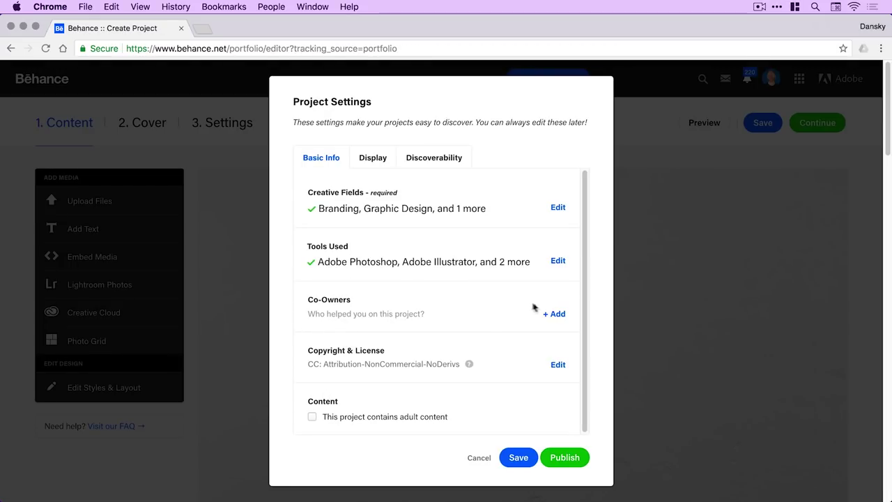
Skip co-owners, keep the CC Attribution-NonCommercial-NoDerivs license, and leave adult content unflagged
click(558, 314)
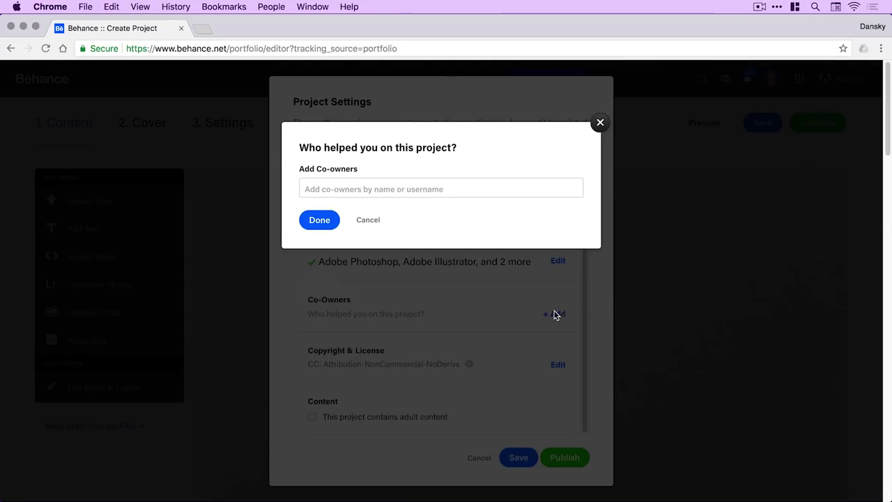
click(366, 223)
click(558, 365)
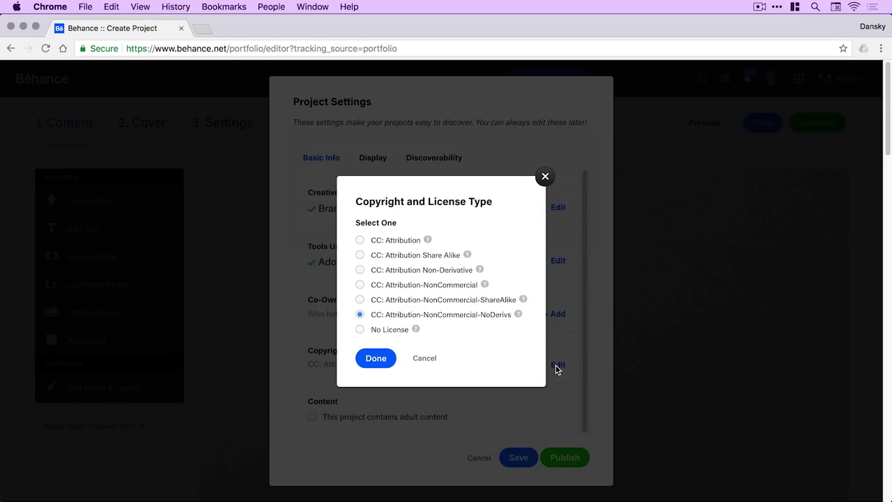
mouse_move(519, 318)
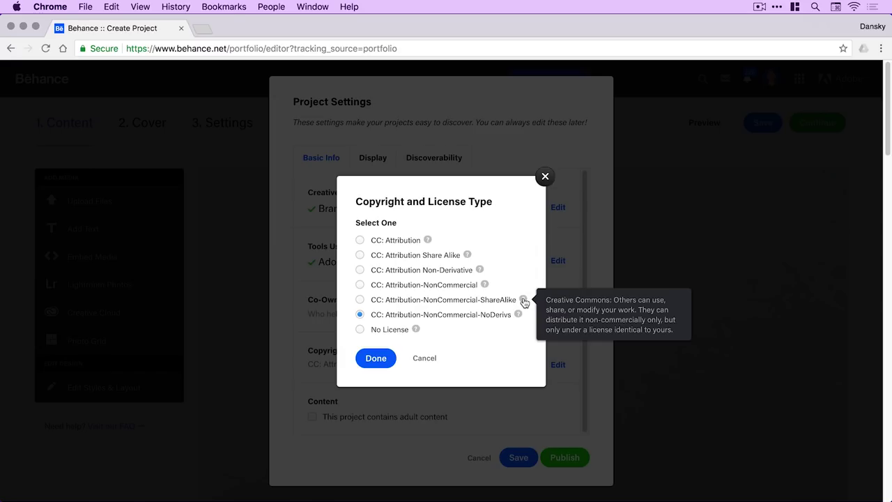
mouse_move(480, 271)
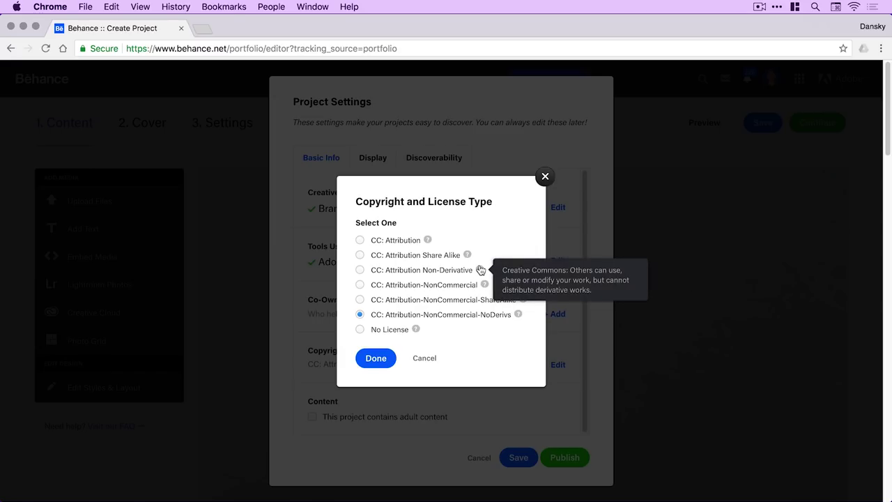
click(376, 359)
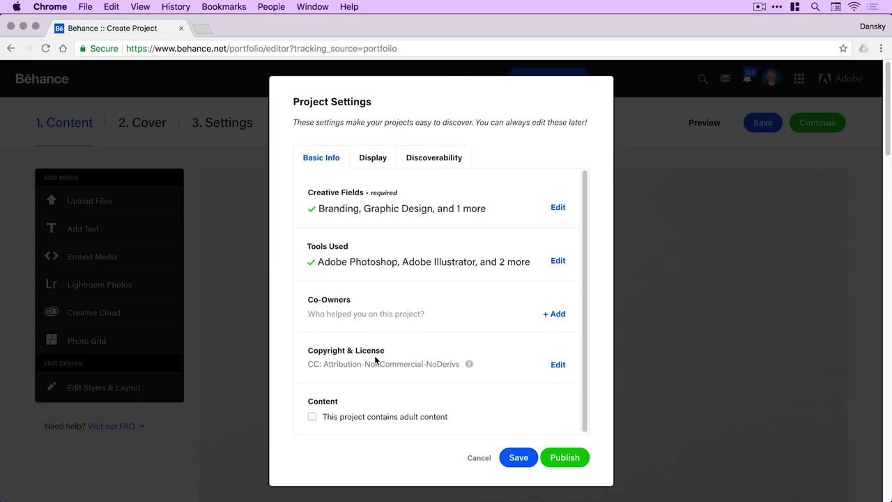
click(312, 417)
In Display settings, keep visibility on Everyone and leave comments enabled after toggling them
click(373, 160)
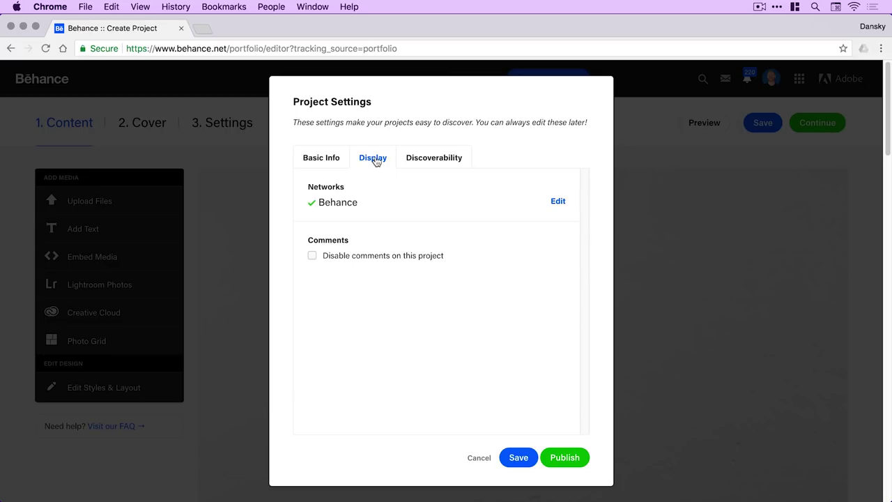
click(557, 204)
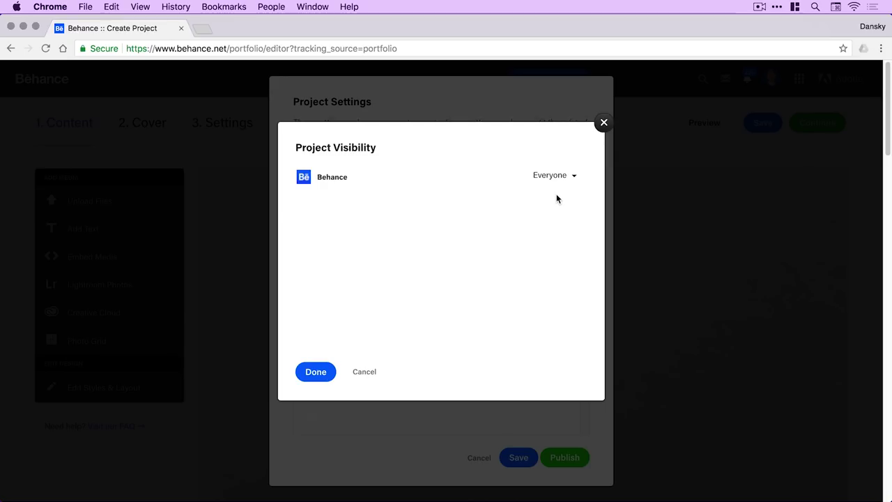
click(567, 179)
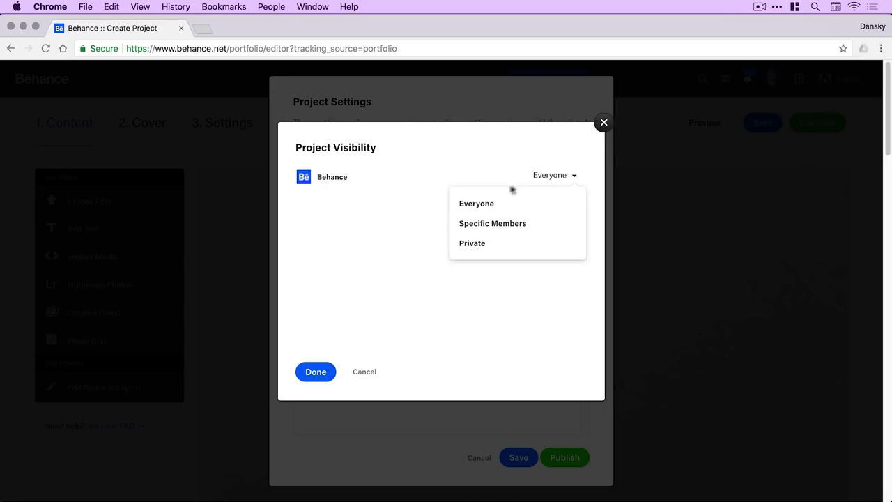
click(375, 371)
click(373, 372)
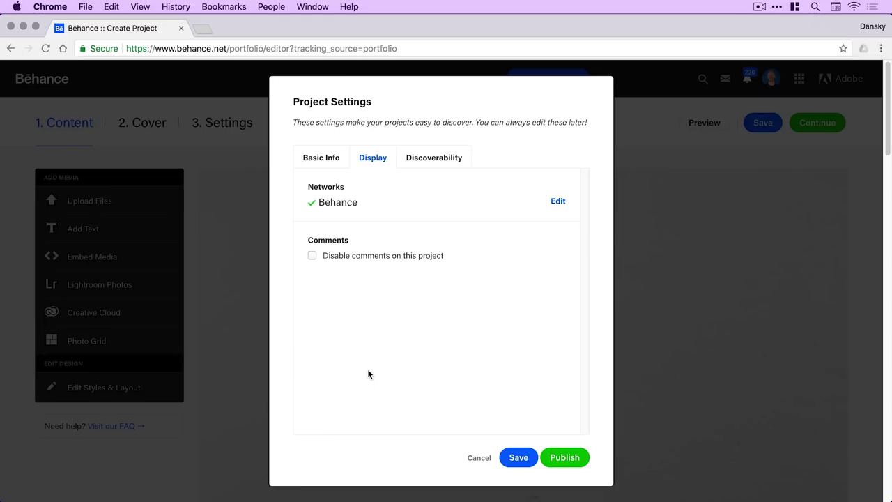
click(312, 256)
click(312, 256)
In Discoverability, set the description to 'A brand identity project inspired by the Bauhaus School of Design.'
click(444, 159)
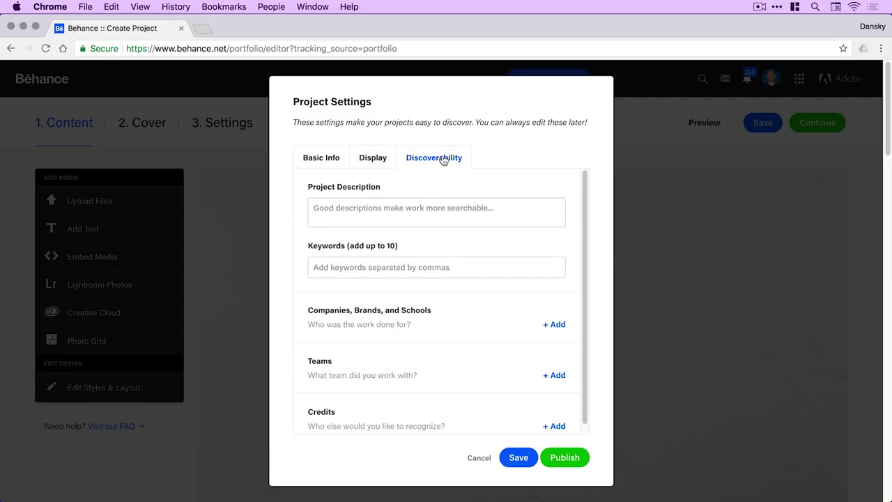
click(418, 208)
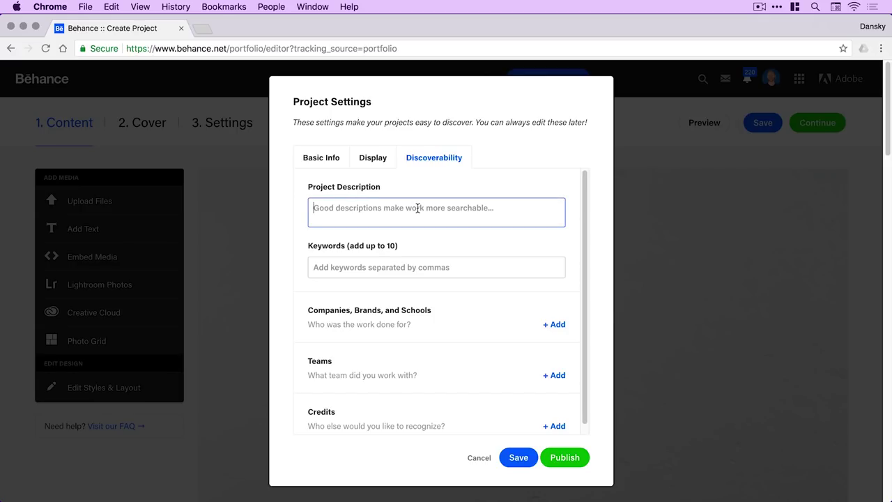
text(A brand id)
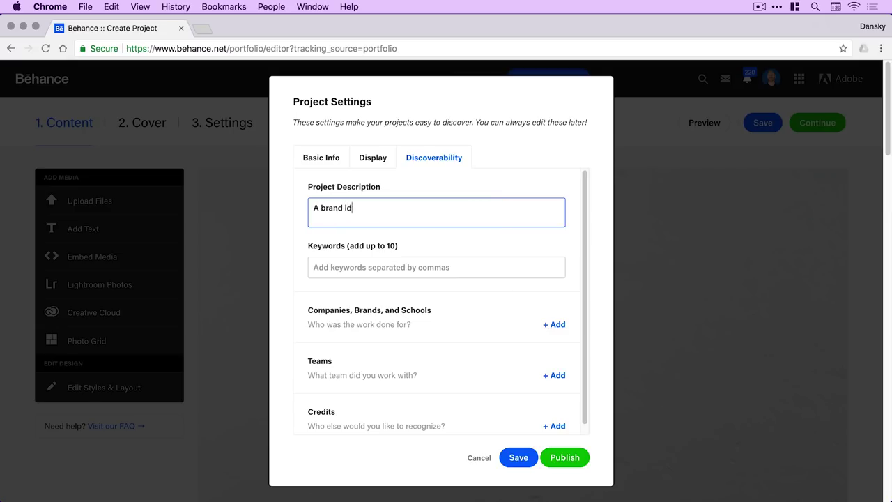
text(entity project inspired by th)
key(BackSpace)
key(BackSpace)
key(BackSpace)
key(BackSpace)
key(BackSpace)
key(BackSpace)
key(BackSpace)
key(BackSpace)
key(BackSpace)
text(ir)
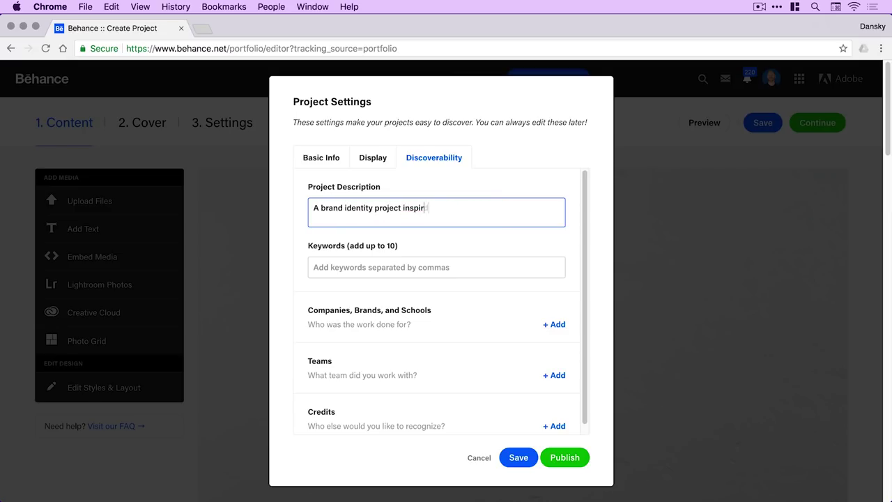
text(ed by the Bauhaus School of Design.)
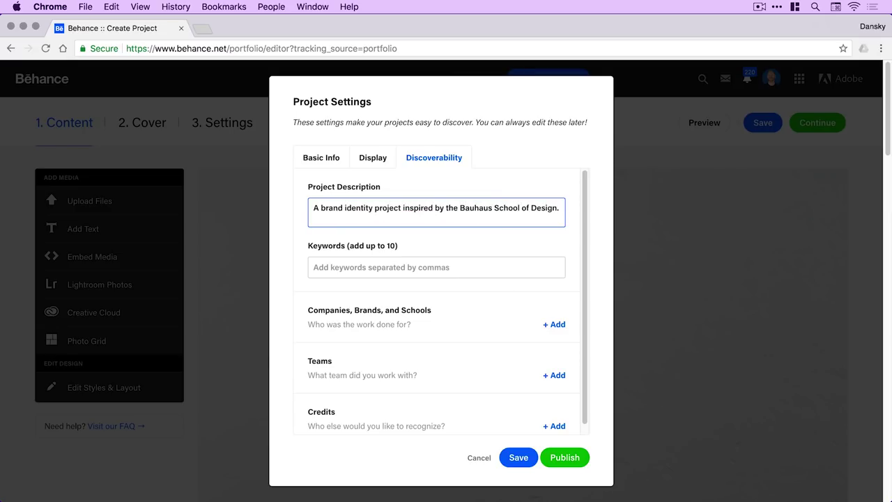
Add the keywords bauhaus and design as tags
key(Tab)
text(bauhaus)
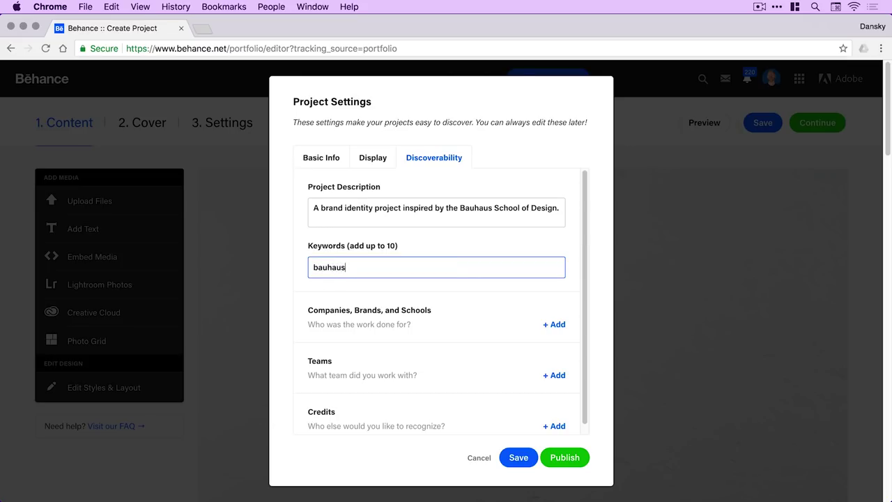
key(Return)
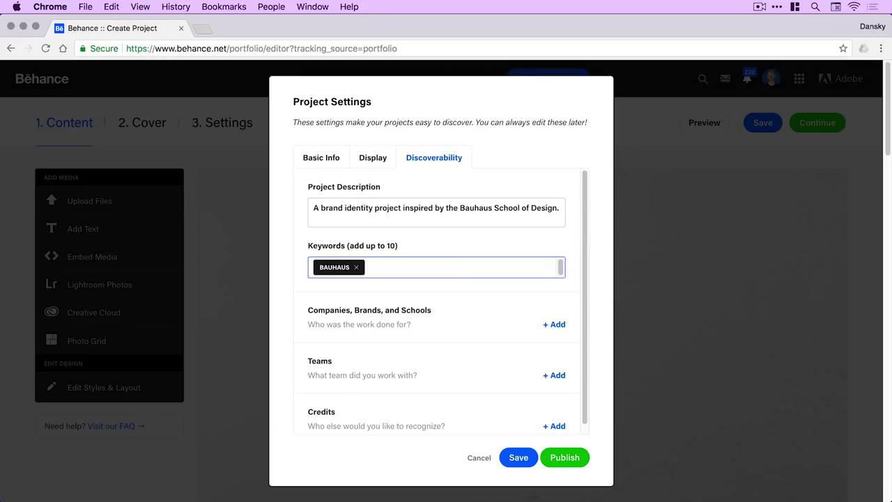
text(design)
key(Return)
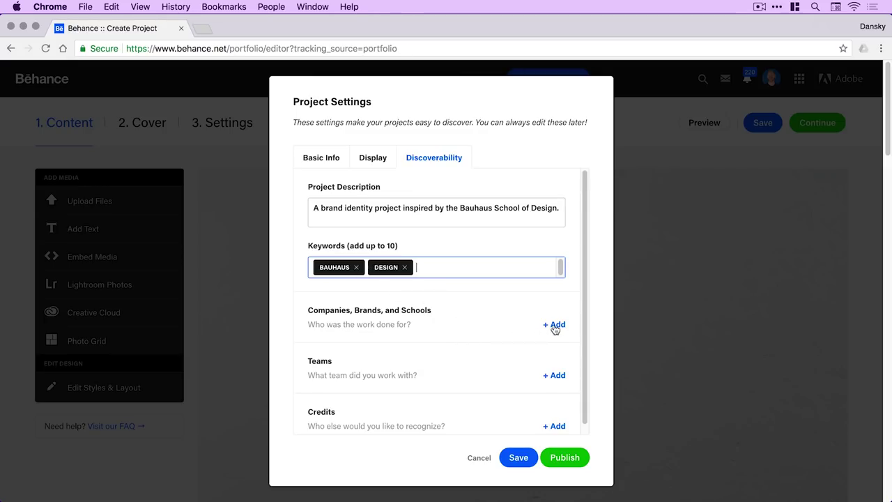
Dismiss the companies, brands or schools dialog without adding anything
click(554, 325)
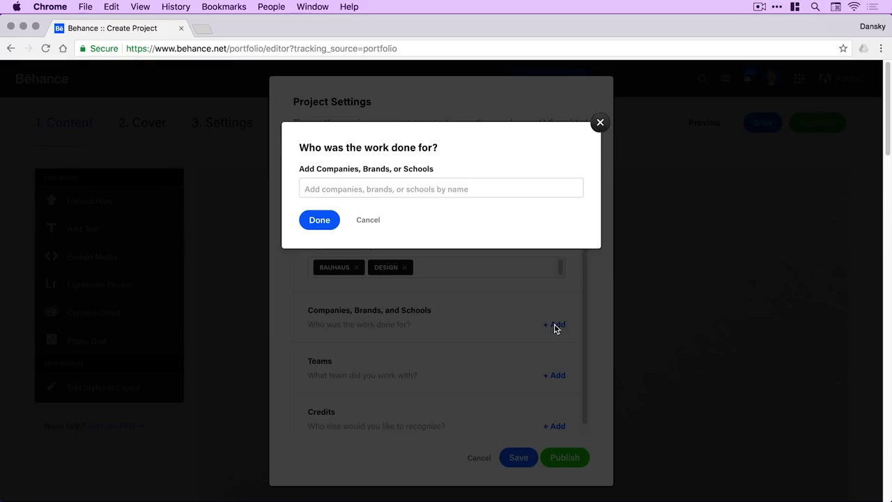
click(368, 220)
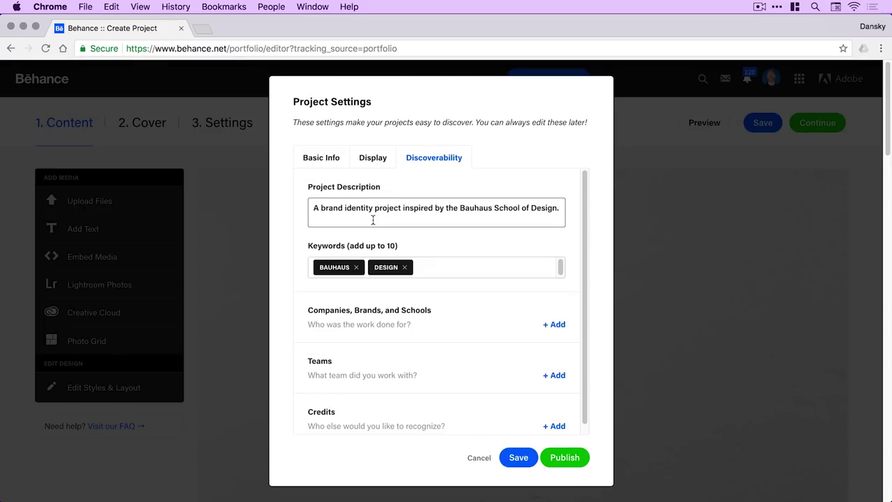
scroll(485, 338, down, 1)
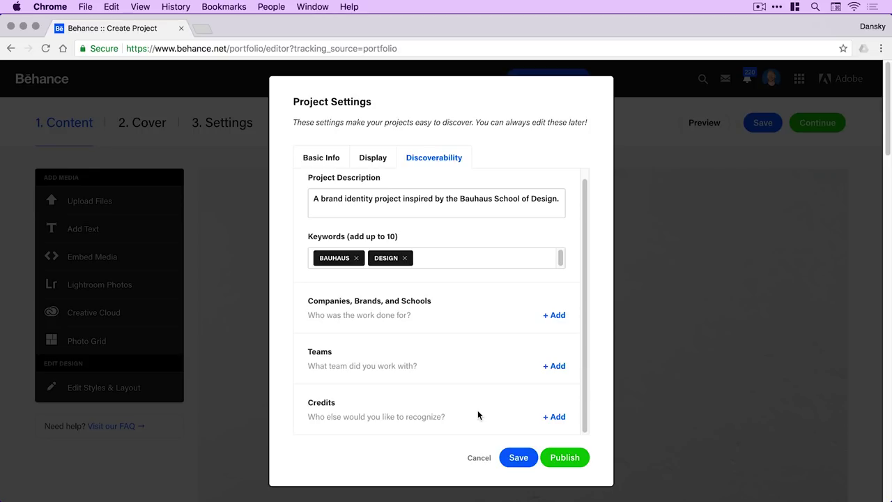
Review the Basic Info settings and save the project as a draft
click(371, 158)
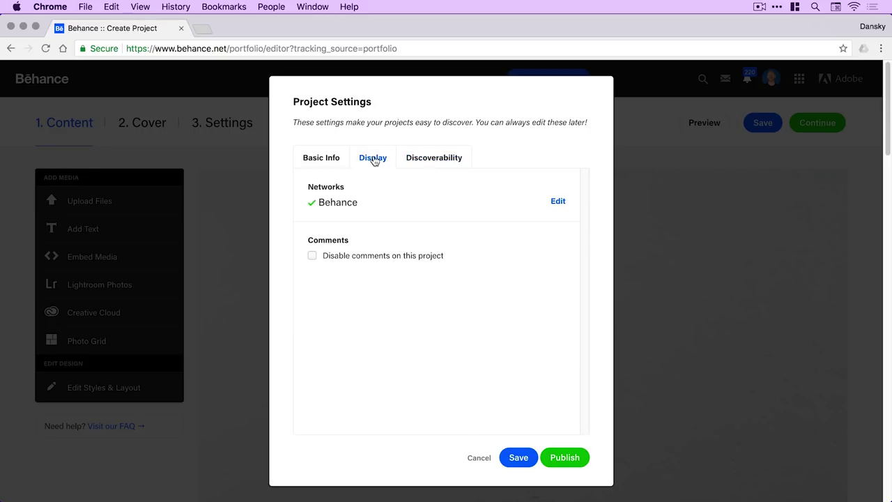
click(329, 159)
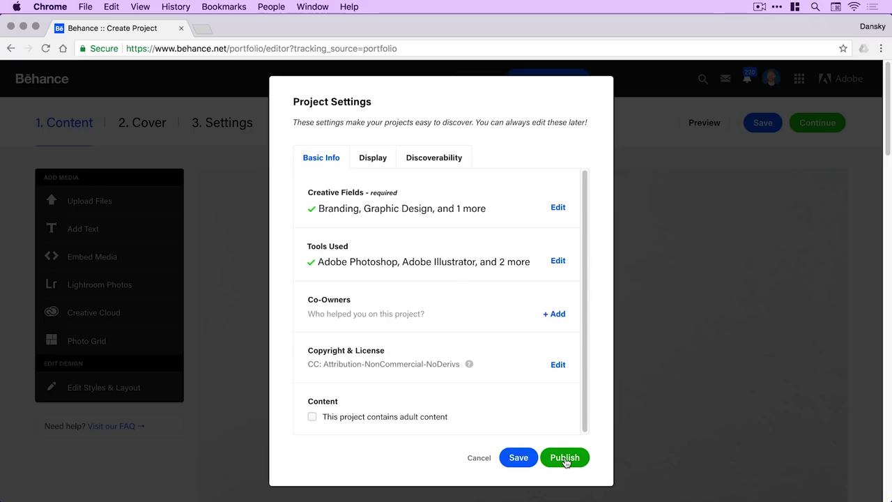
click(520, 457)
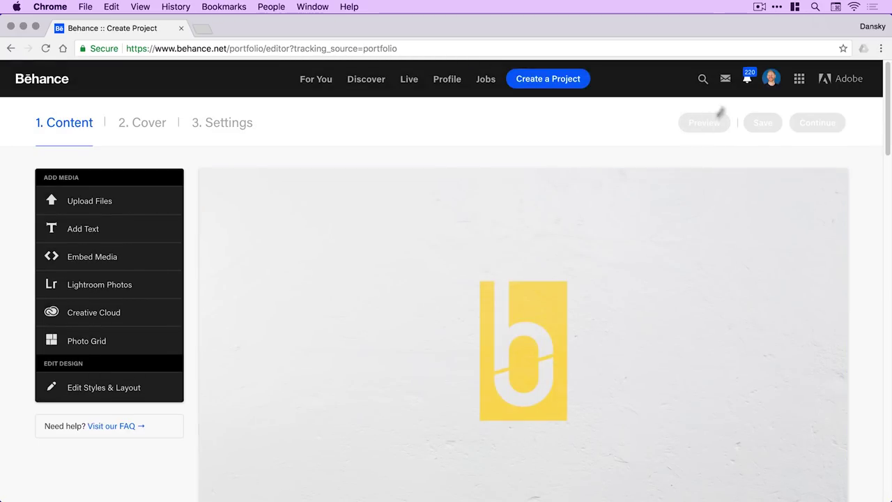
From the Behance profile's drafts, reopen the Bauhaus Brand Identity draft for editing
mouse_move(770, 79)
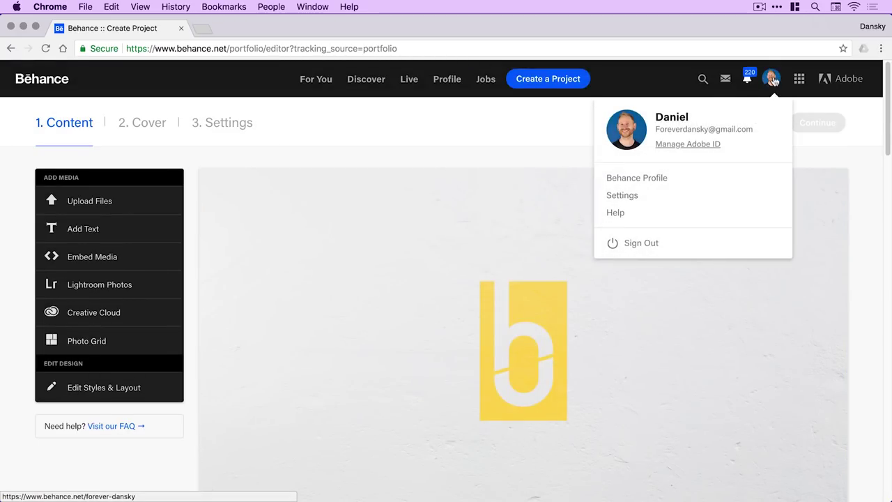
click(657, 180)
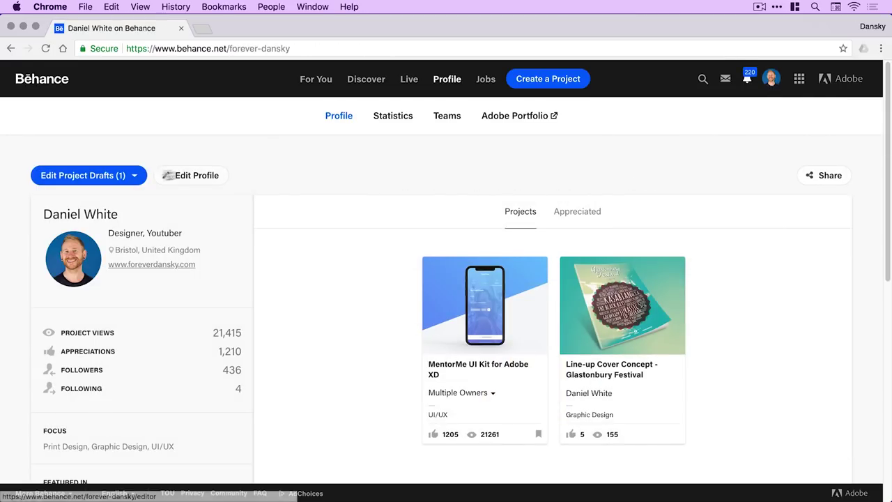
click(100, 177)
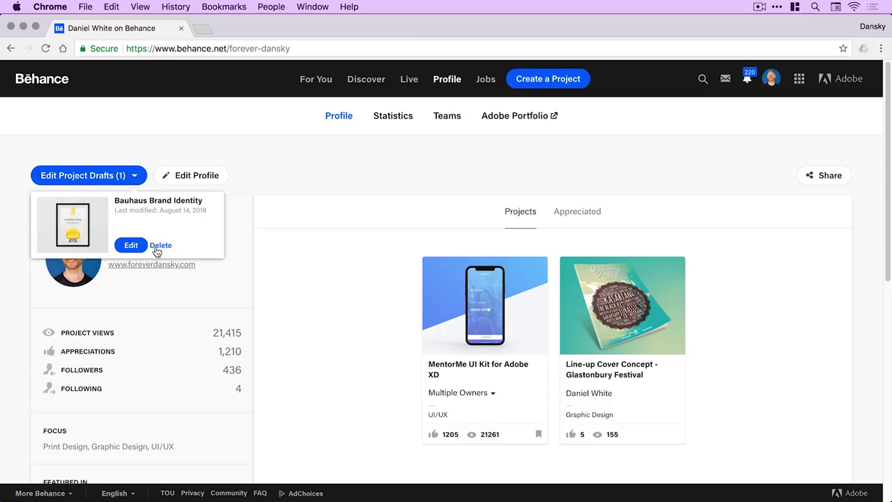
click(123, 246)
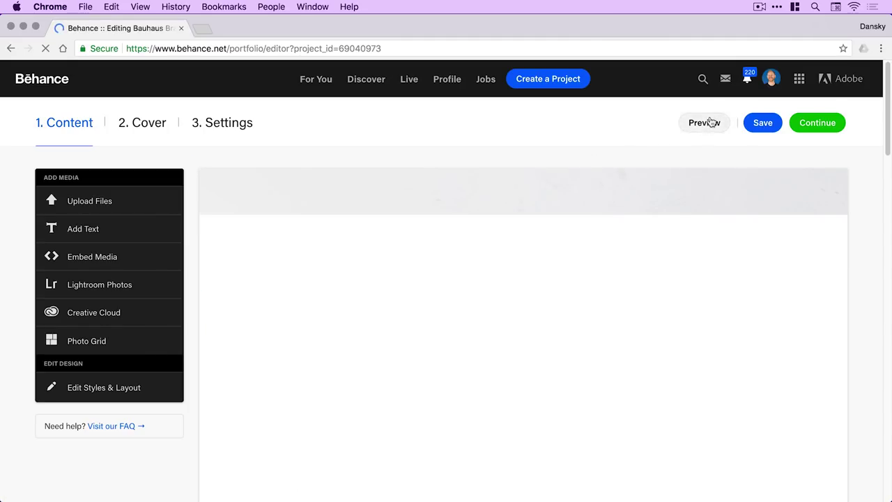
Preview the Bauhaus Brand Identity project, scrolling through it and back to the top
click(705, 123)
scroll(686, 127, down, 3)
scroll(687, 127, down, 5)
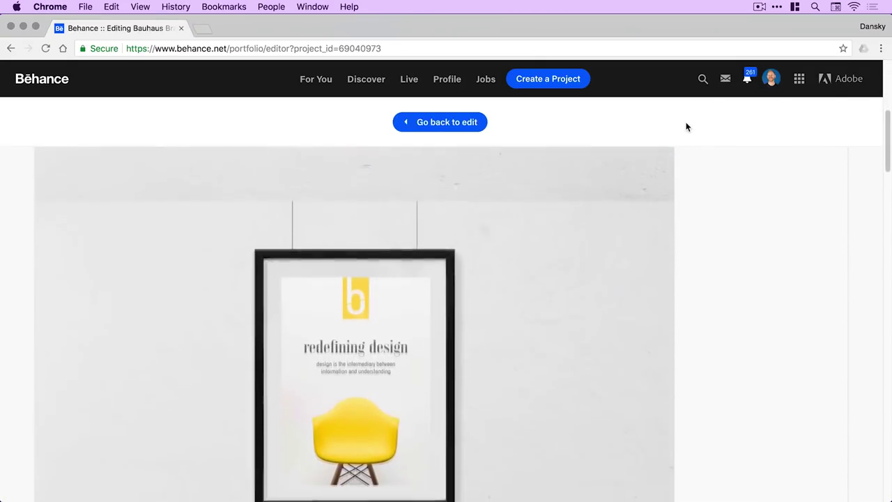
scroll(687, 127, down, 6)
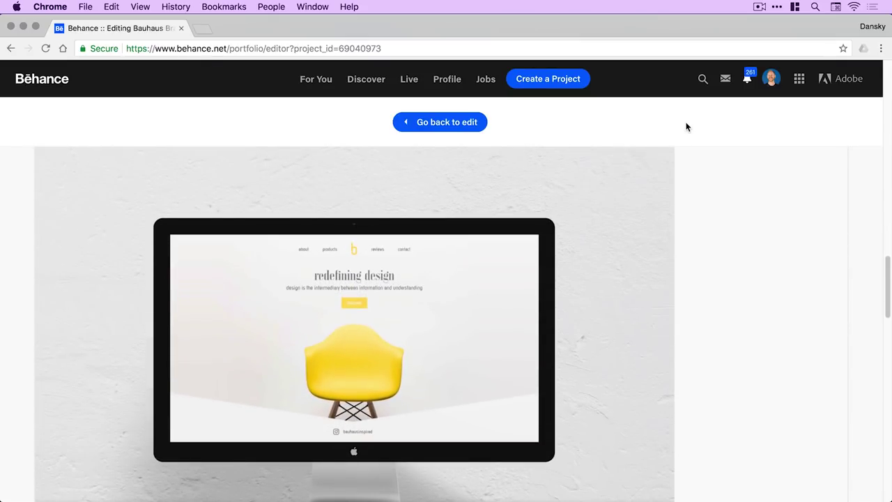
scroll(687, 127, up, 15)
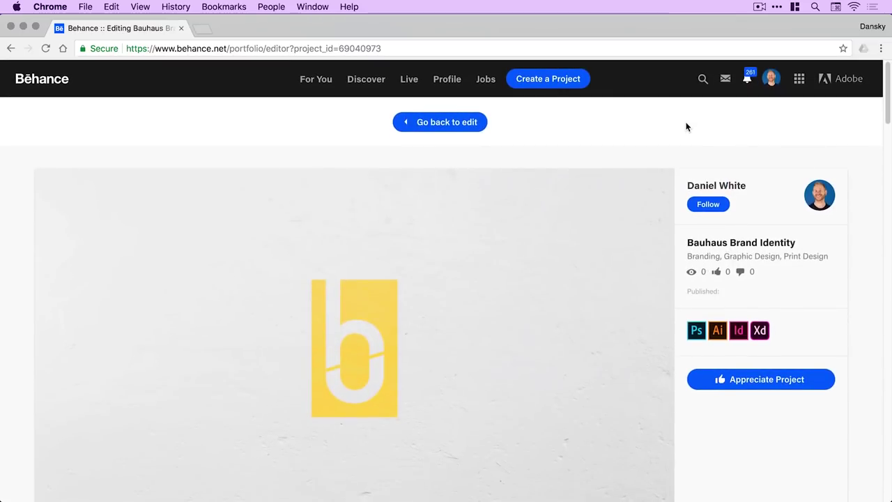